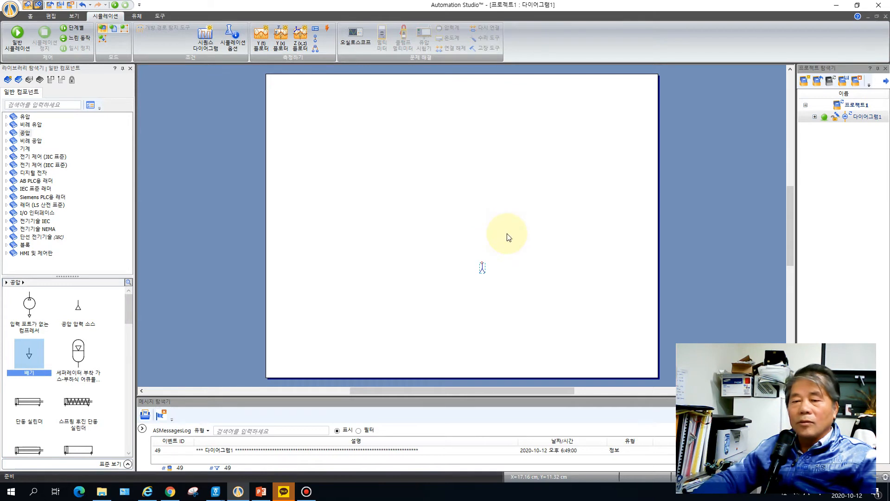
# - Place a pneumatic double-acting cylinder (복동 실린더) in the diagram above the exhaust and the pressure source
pyautogui.scroll(-1, 37, 408)
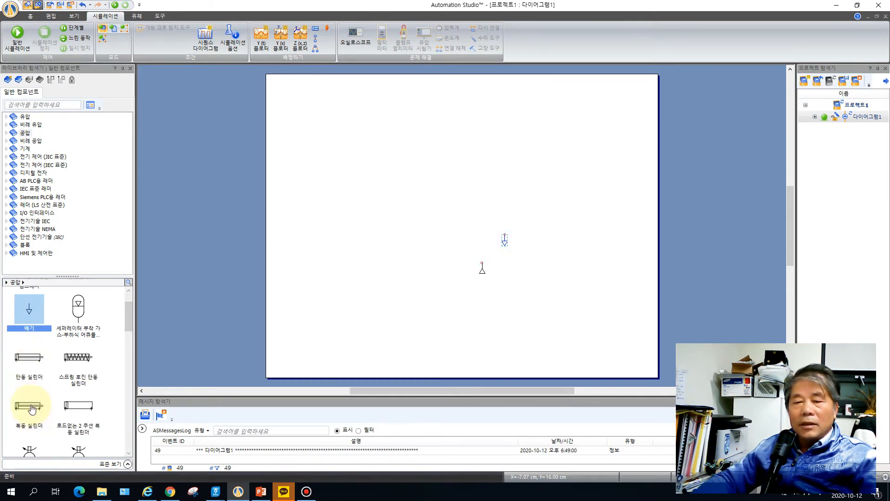
pyautogui.moveTo(29, 405); pyautogui.dragTo(489, 161)
pyautogui.scroll(2, 520, 212)
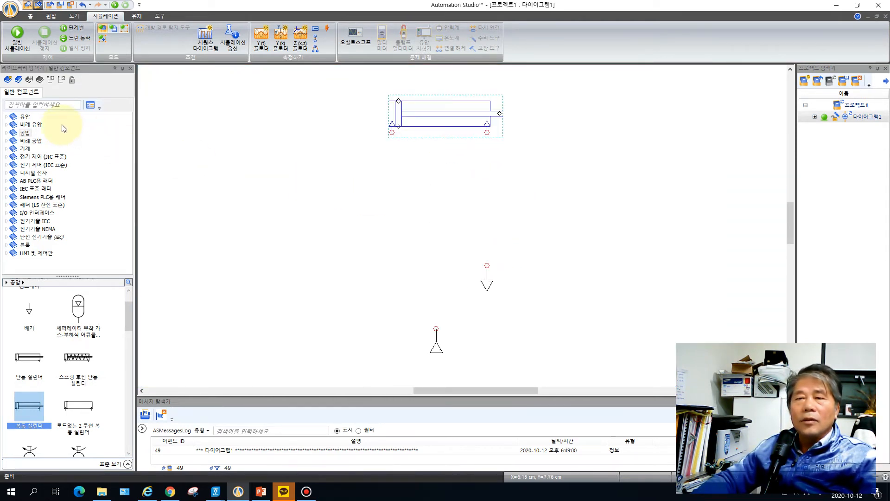
# - Place an electrically controlled pneumatic 4/2-way valve (전기적으로 제어됨) below the cylinder and attach the exhaust to its exhaust port
pyautogui.doubleClick(40, 134)
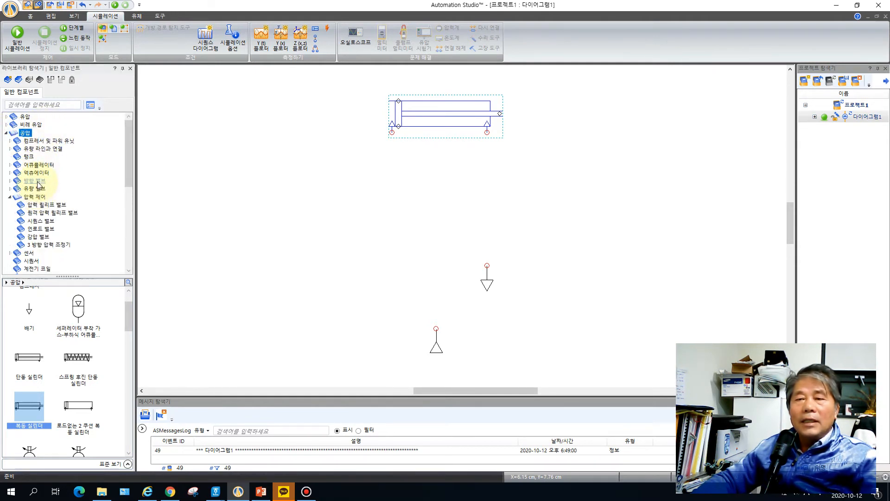
pyautogui.click(36, 182)
pyautogui.click(10, 181)
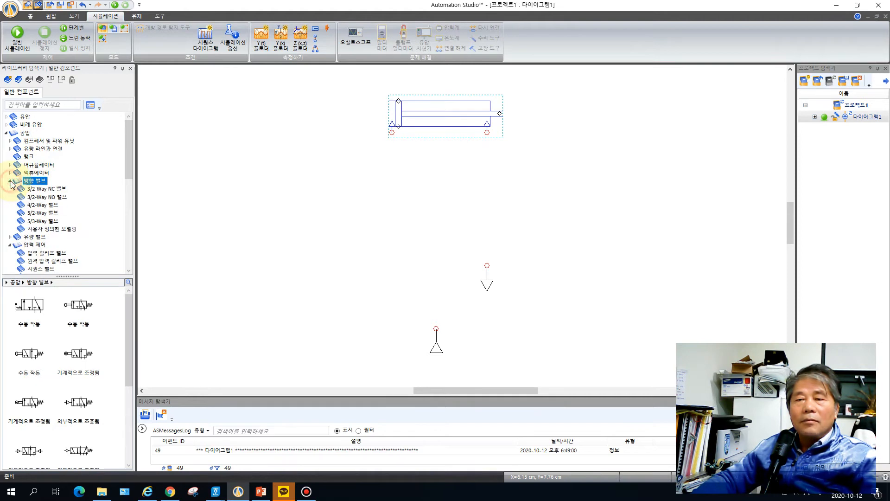
pyautogui.click(43, 206)
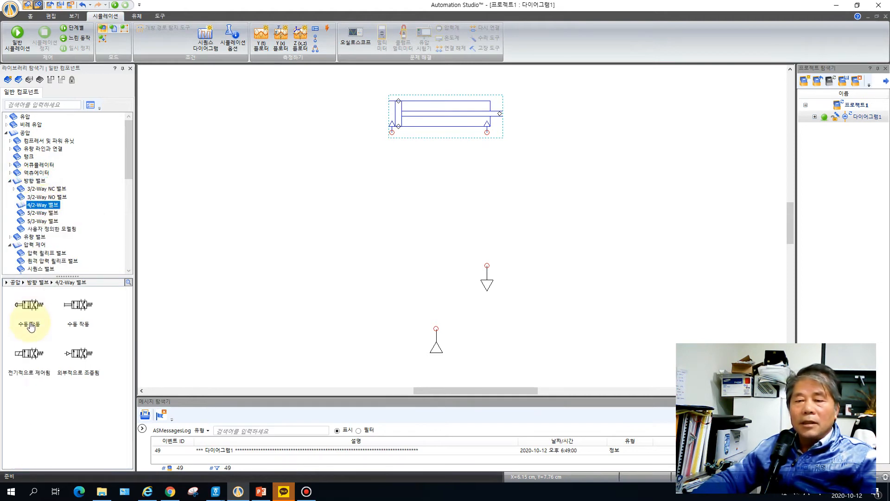
pyautogui.moveTo(29, 352); pyautogui.dragTo(447, 182)
pyautogui.moveTo(487, 285); pyautogui.dragTo(462, 240)
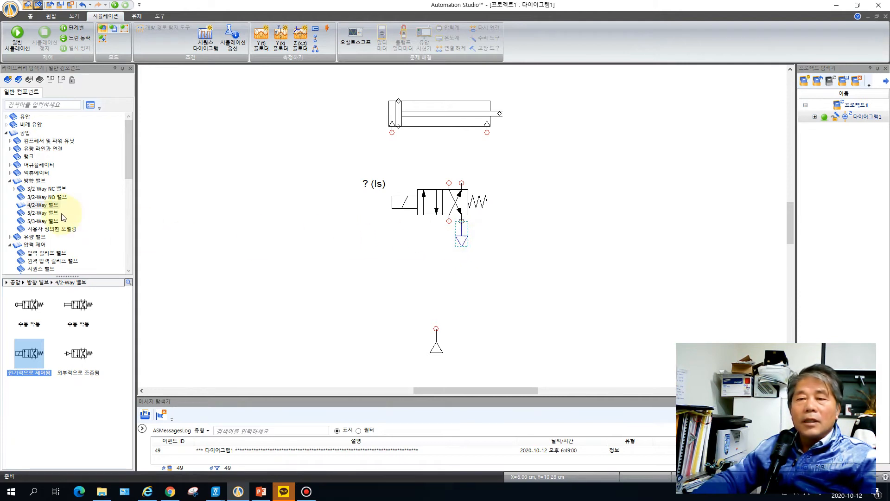
# - Place a variable pressure-reducing valve (가변 감압 밸브) between the 4/2-way valve and the pressure source and rotate it 90° counterclockwise
pyautogui.click(33, 247)
pyautogui.scroll(-1, 68, 241)
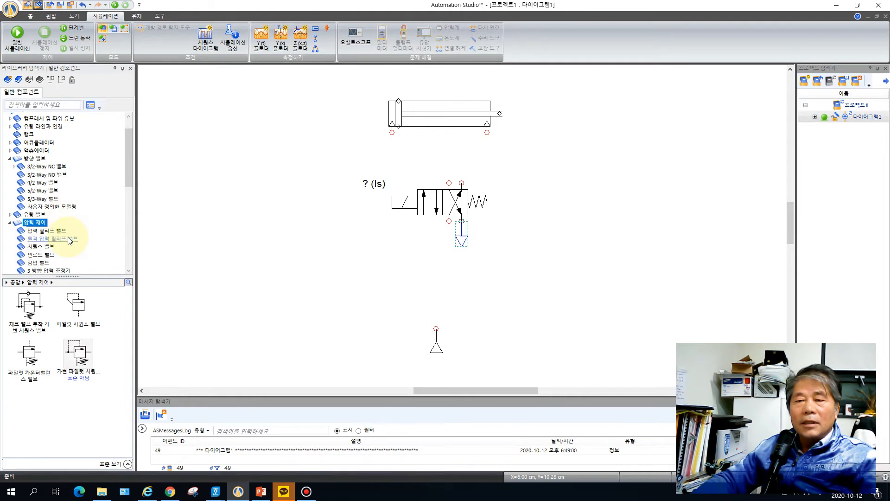
pyautogui.click(40, 263)
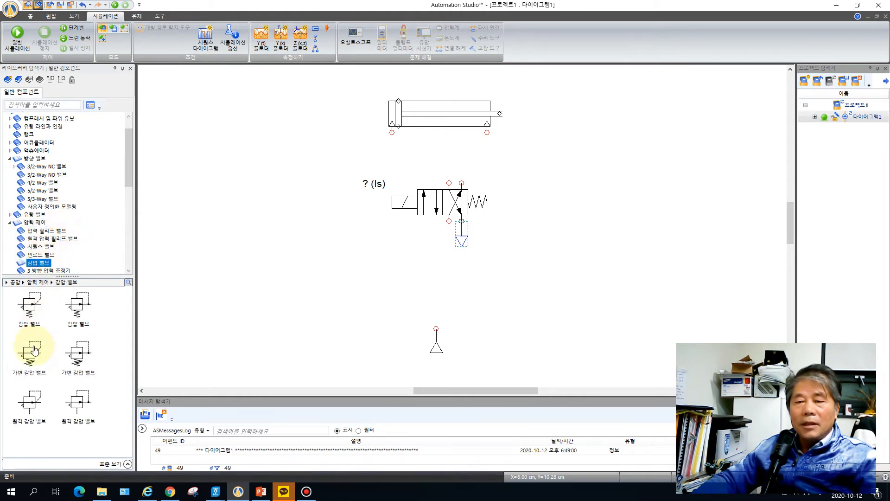
pyautogui.moveTo(32, 355); pyautogui.dragTo(428, 260)
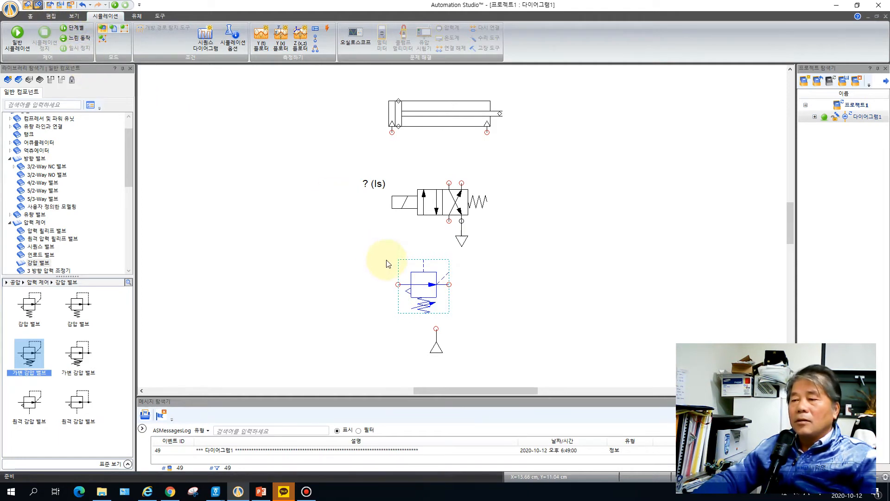
pyautogui.click(51, 18)
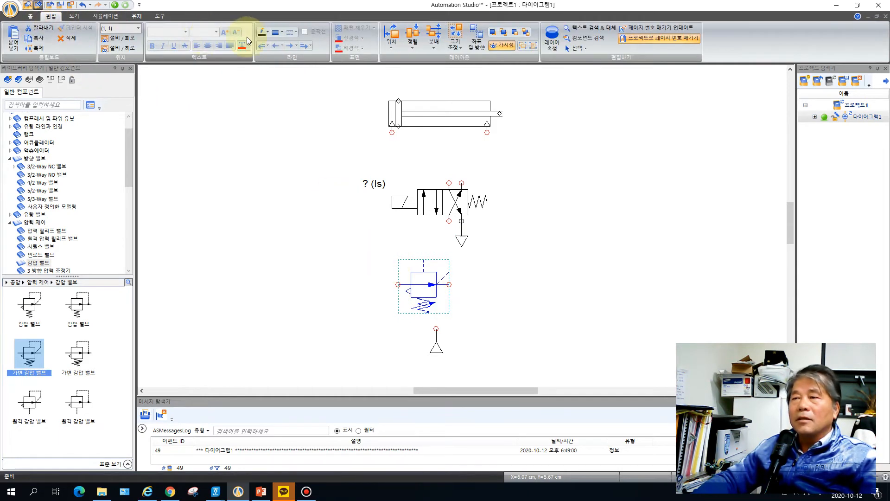
pyautogui.click(391, 51)
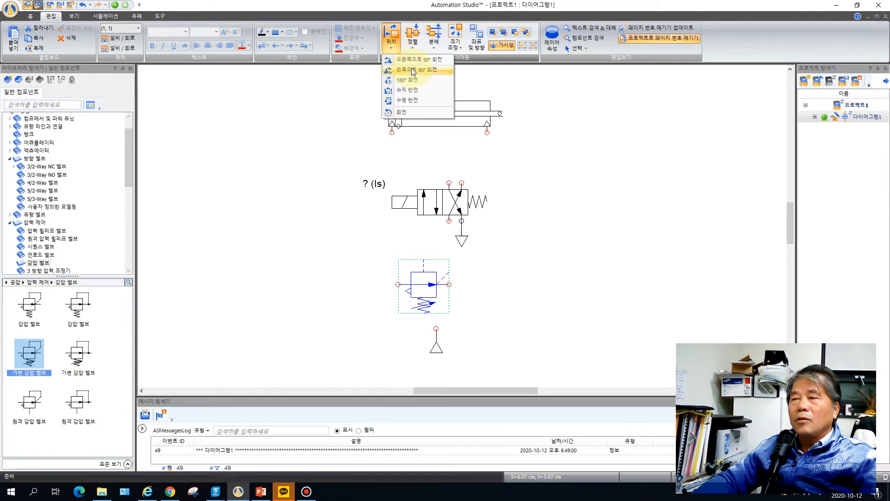
pyautogui.click(415, 73)
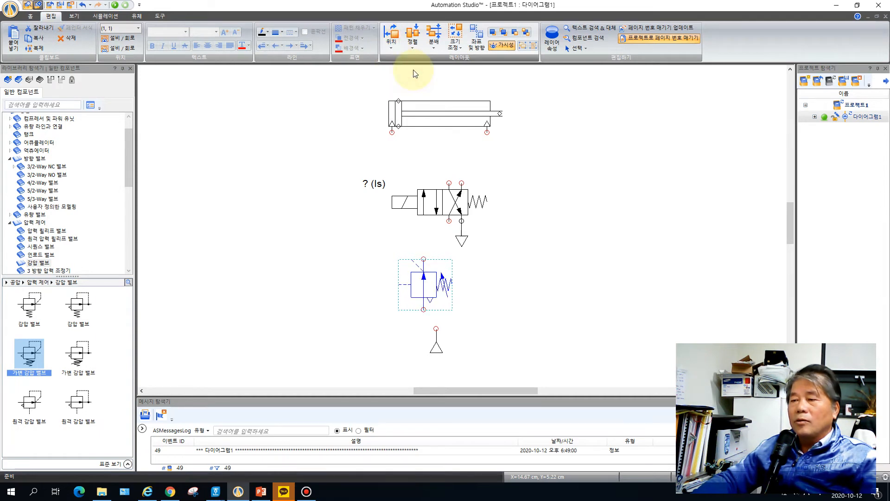
# - Shift the pressure-reducing valve slightly and attach the pneumatic pressure source directly to its inlet port
pyautogui.click(432, 282)
pyautogui.moveTo(439, 282); pyautogui.dragTo(441, 283)
pyautogui.moveTo(438, 340); pyautogui.dragTo(431, 320)
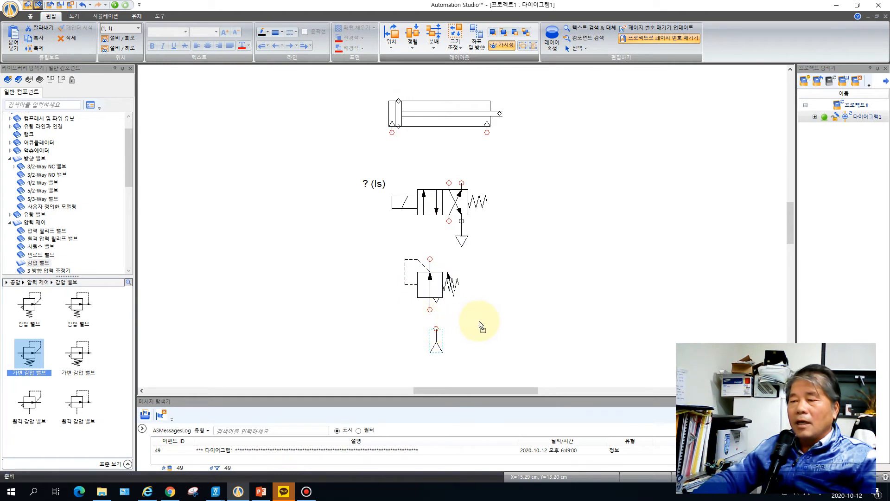
# - Connect the pressure-reducing valve's outlet to the 4/2-way valve's supply port with a pneumatic line
pyautogui.click(431, 258)
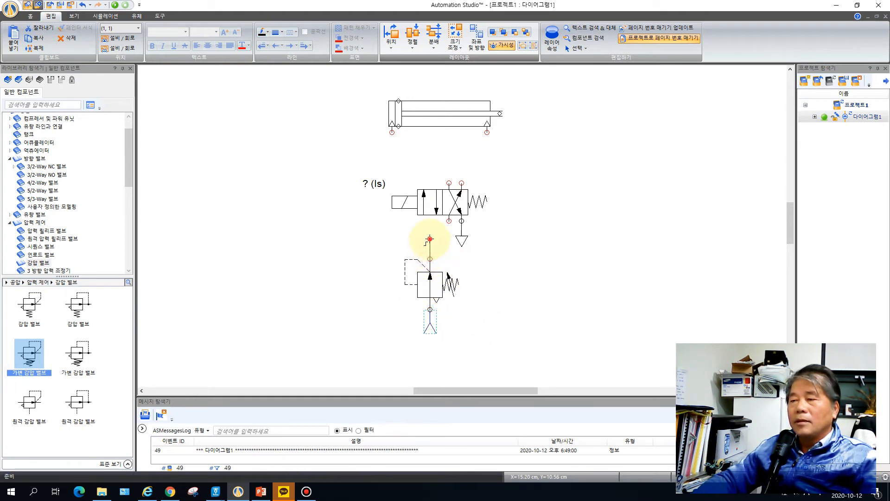
pyautogui.click(449, 240)
pyautogui.click(448, 222)
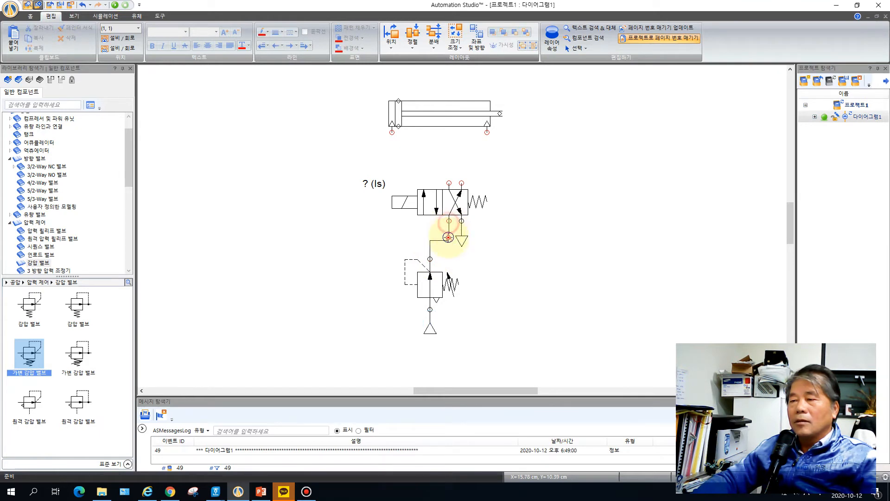
pyautogui.doubleClick(448, 237)
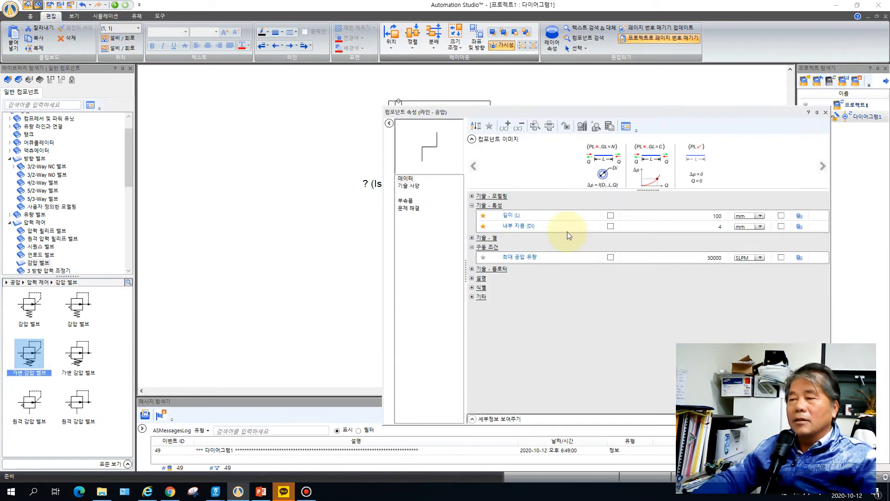
pyautogui.click(825, 112)
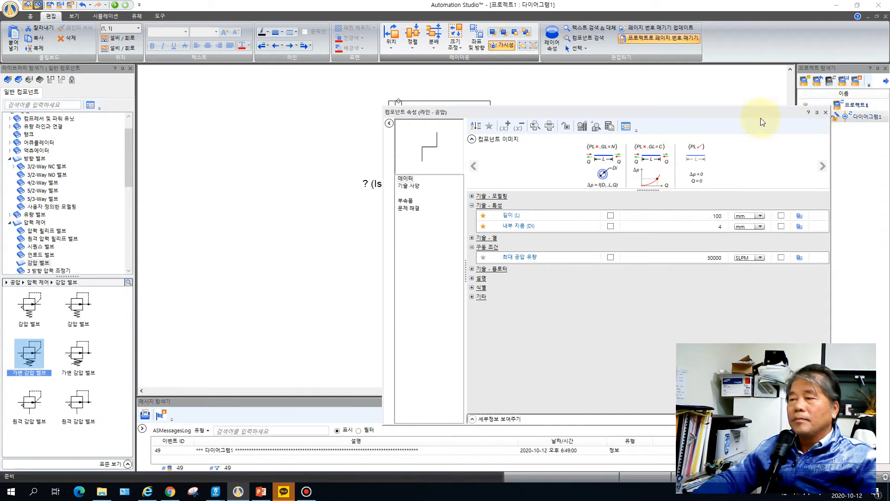
pyautogui.click(534, 213)
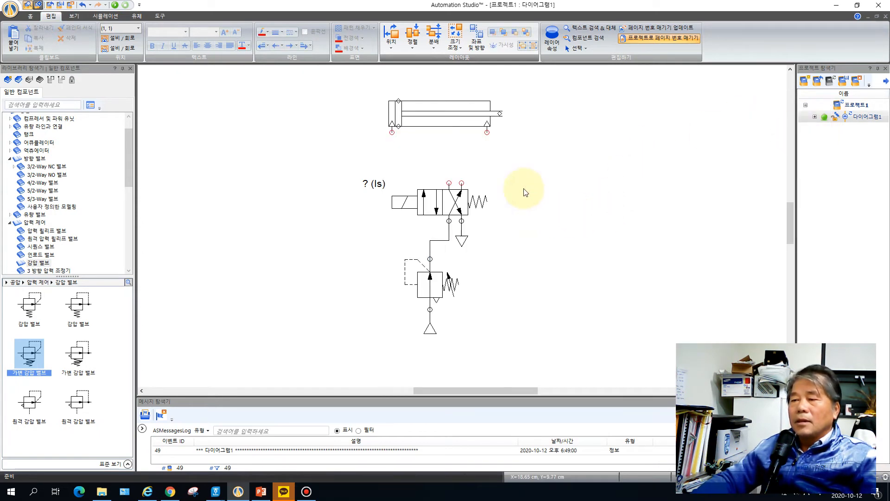
# - Connect the 4/2-way valve's two working ports to the cylinder's two ports with pneumatic lines
pyautogui.click(449, 180)
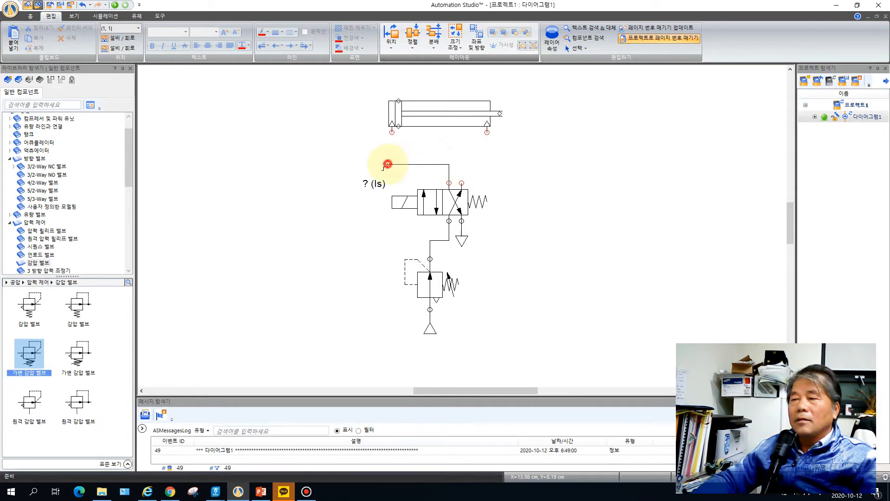
pyautogui.click(391, 134)
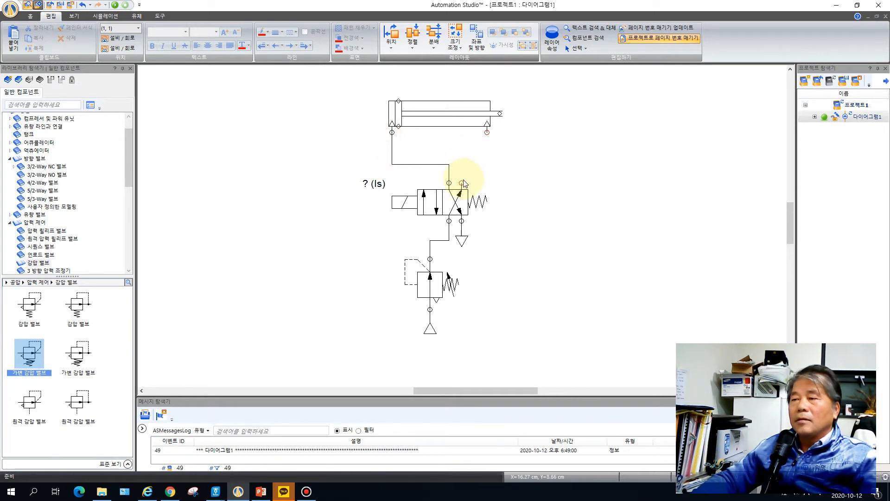
pyautogui.click(460, 181)
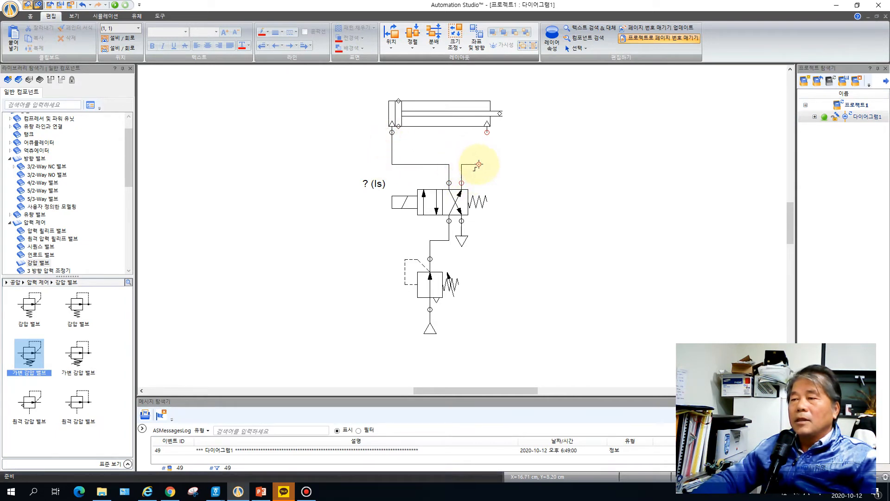
pyautogui.click(487, 134)
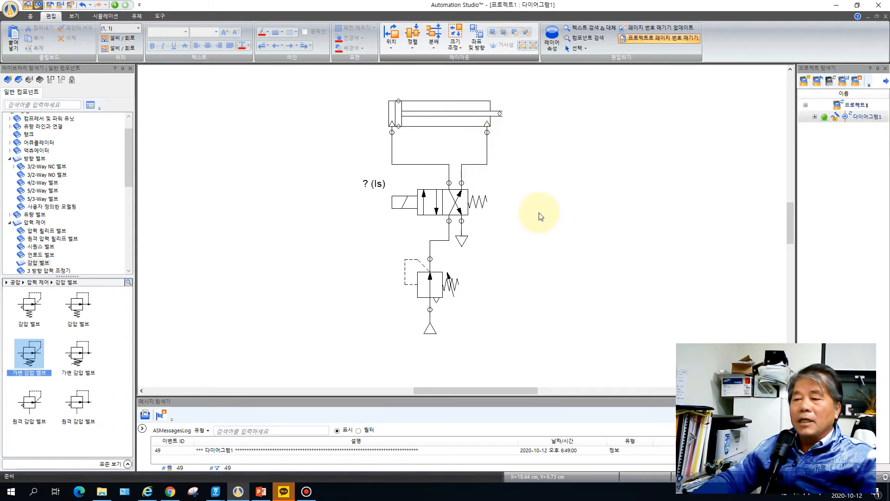
# - Check the maximum pressure (pmax) in the pneumatic pressure source's component properties
pyautogui.moveTo(454, 388); pyautogui.dragTo(439, 387)
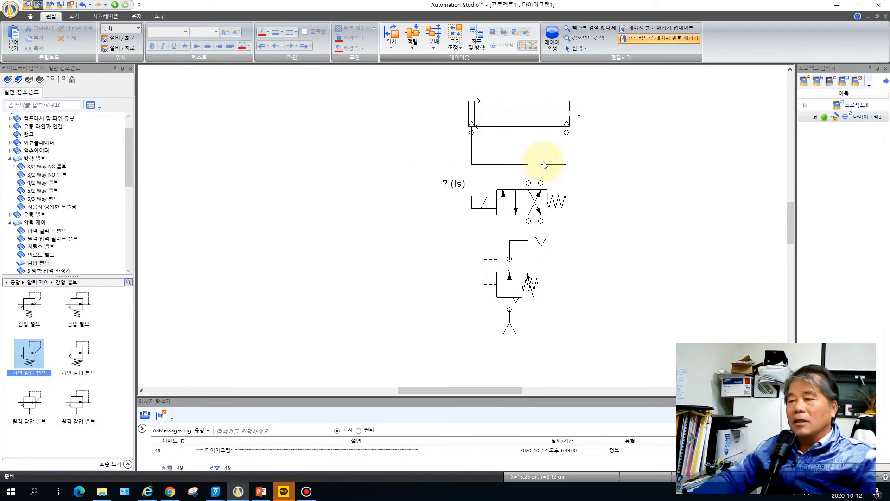
pyautogui.doubleClick(510, 330)
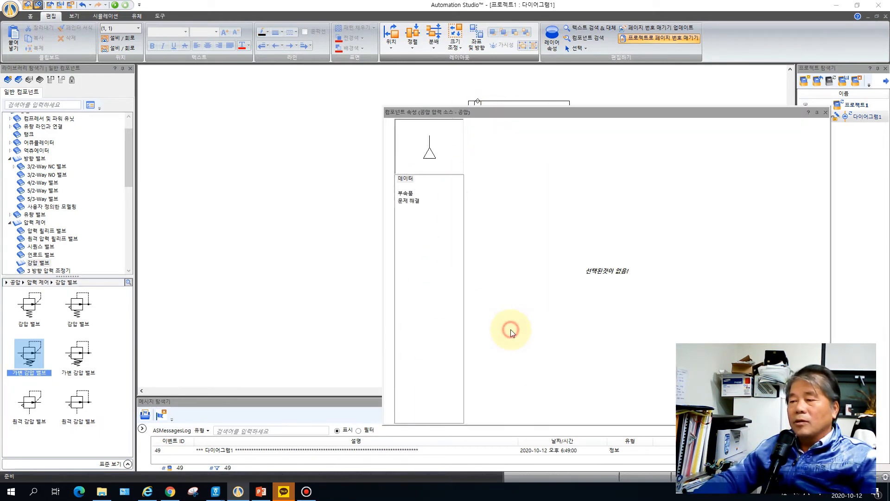
pyautogui.moveTo(517, 252)
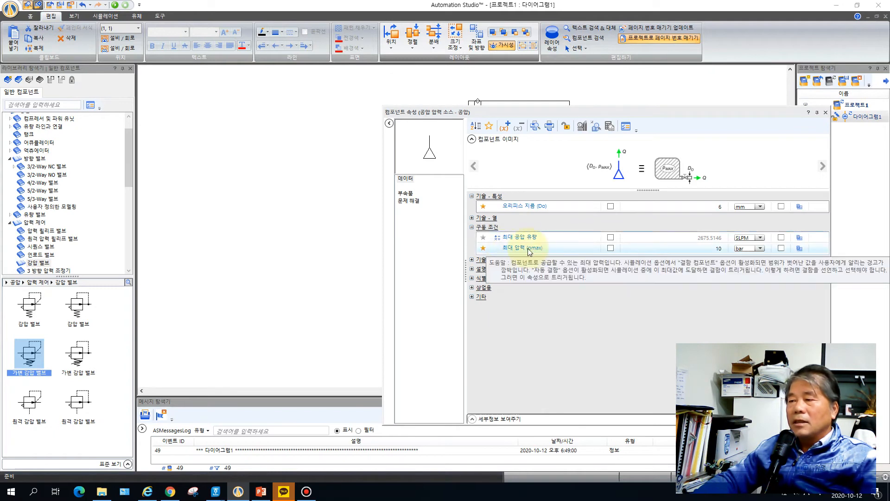
pyautogui.click(717, 250)
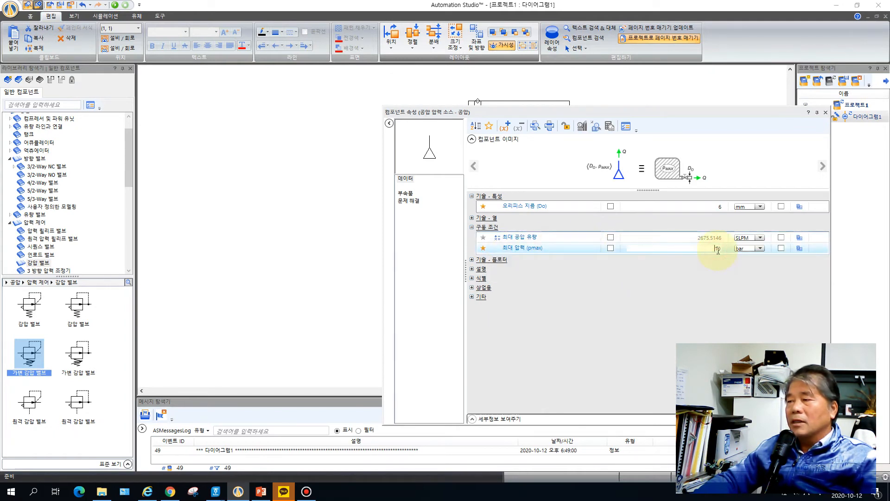
pyautogui.click(826, 113)
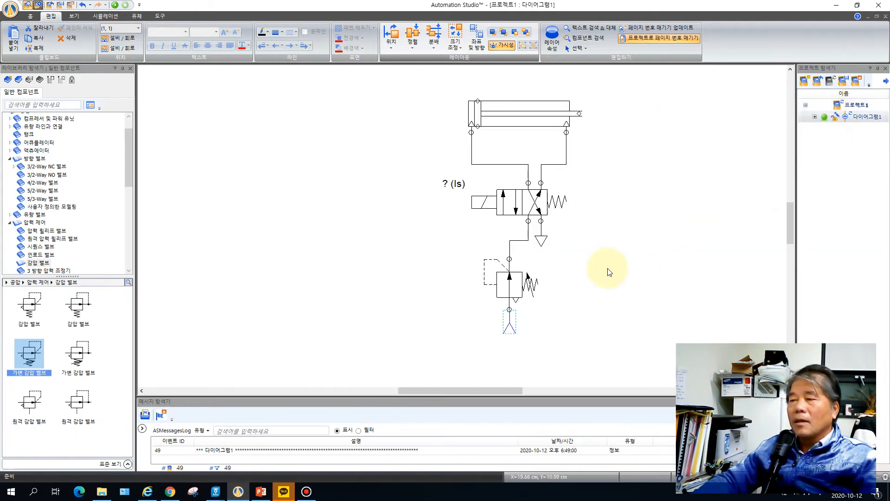
# - Check the set pressure (SP) in the variable pressure-reducing valve's component properties
pyautogui.doubleClick(511, 286)
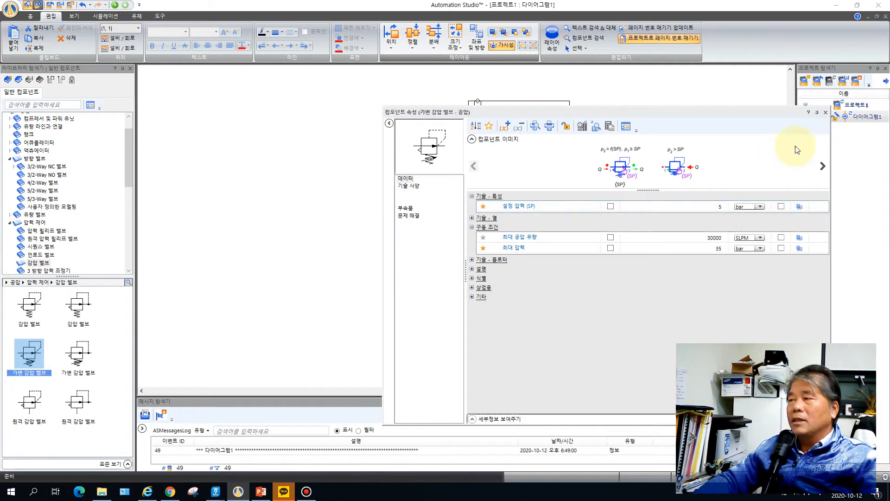
pyautogui.click(721, 207)
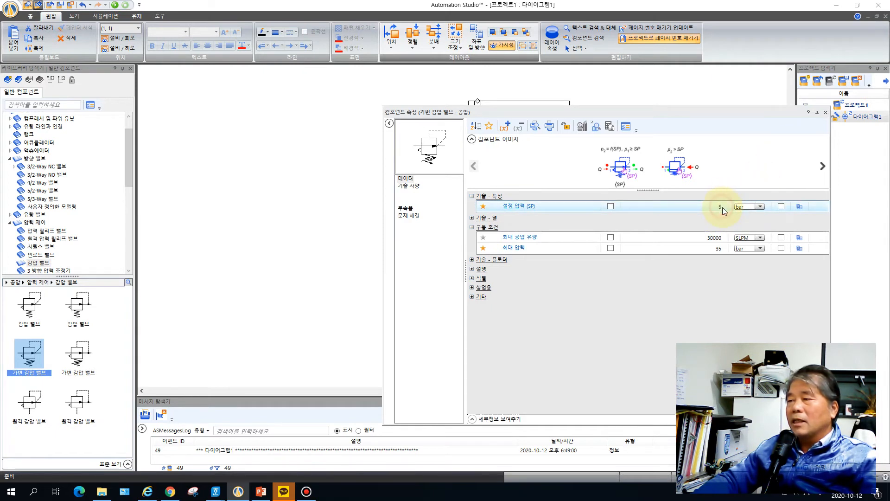
pyautogui.click(722, 207)
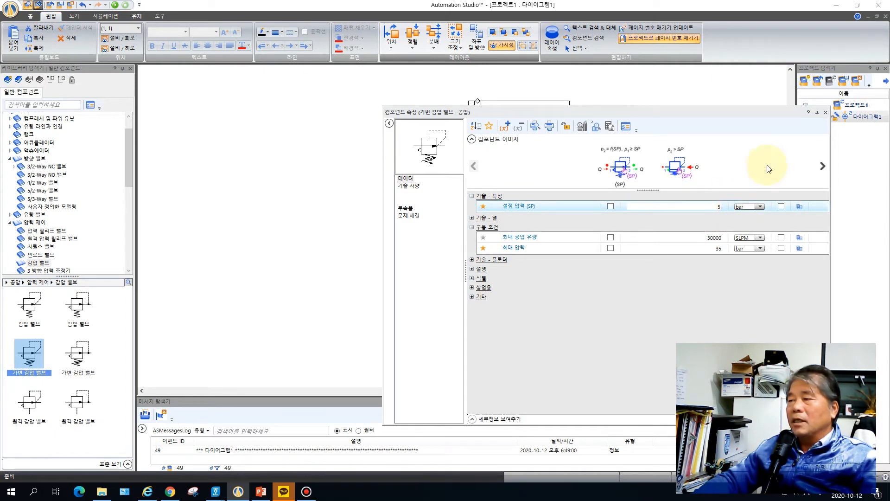
pyautogui.click(826, 112)
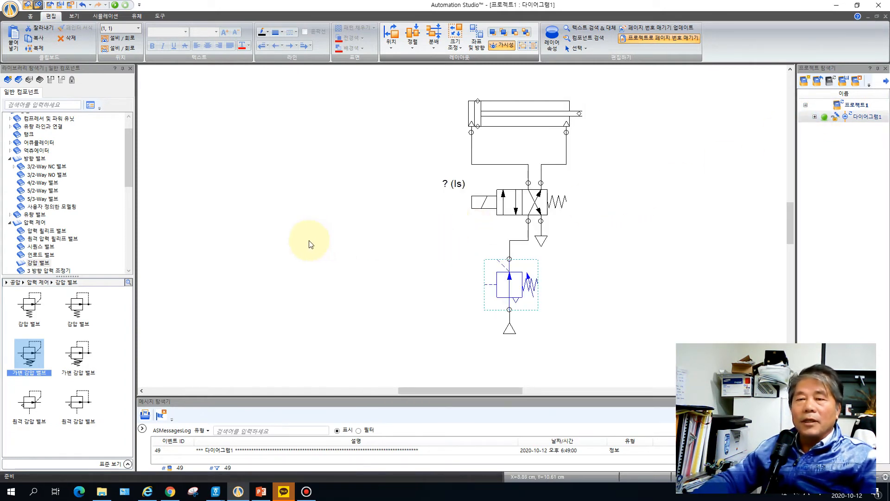
# - Place a 24-volt power supply and a 0-volt ground from the IEC electrical control library, with 24V above 0V, beside the pneumatic circuit
pyautogui.click(10, 159)
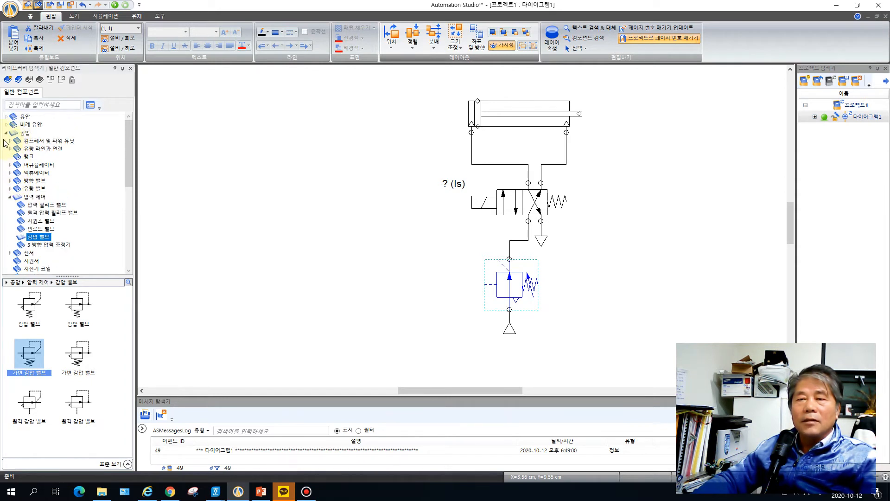
pyautogui.click(6, 133)
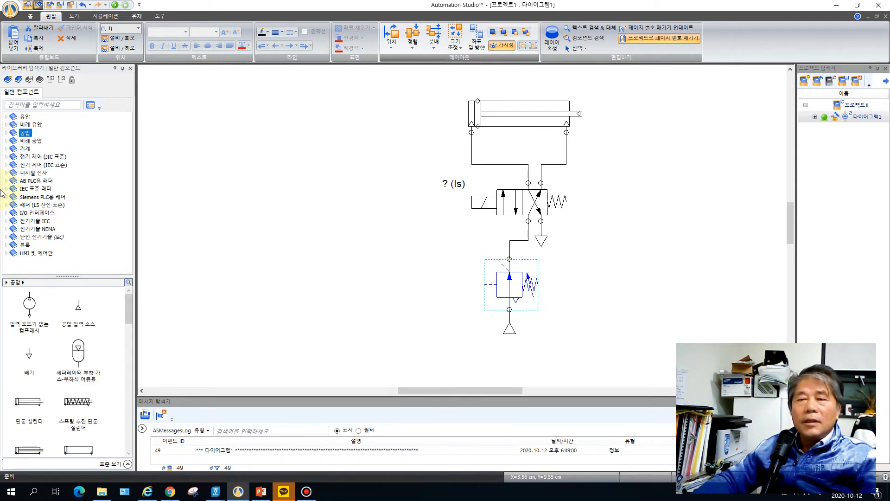
pyautogui.click(6, 165)
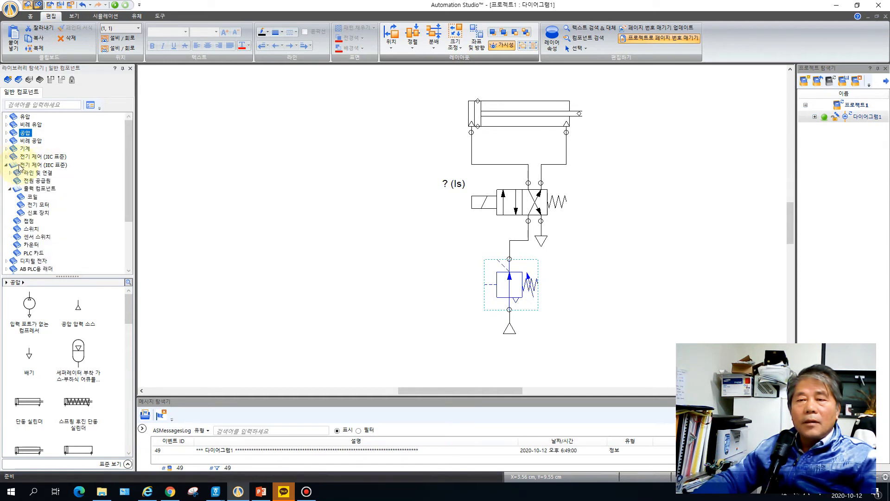
pyautogui.click(59, 165)
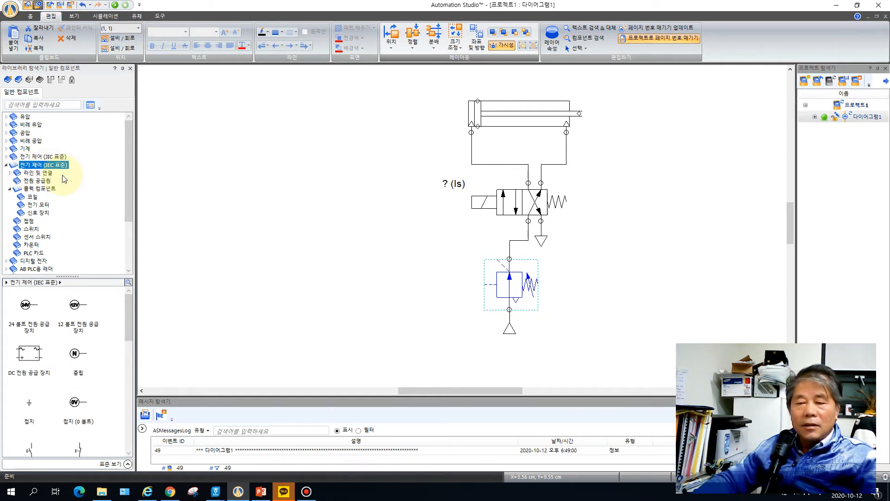
pyautogui.click(17, 181)
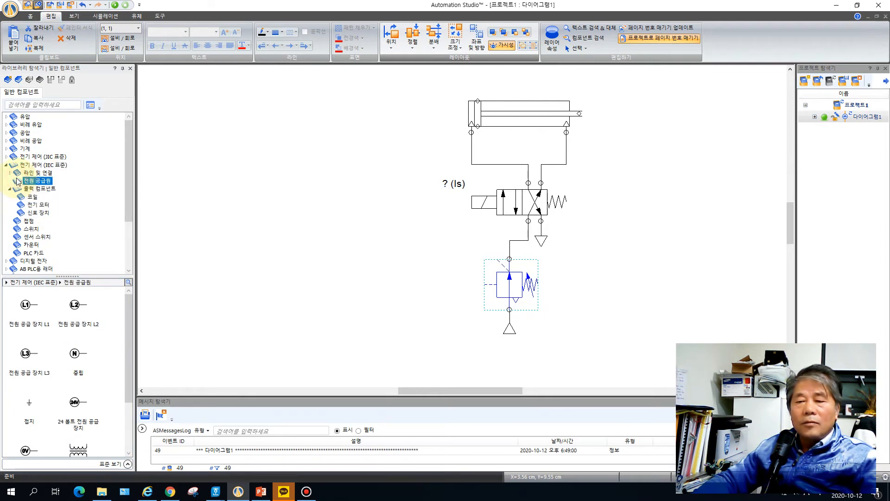
pyautogui.moveTo(74, 402); pyautogui.dragTo(218, 129)
pyautogui.moveTo(28, 450); pyautogui.dragTo(210, 274)
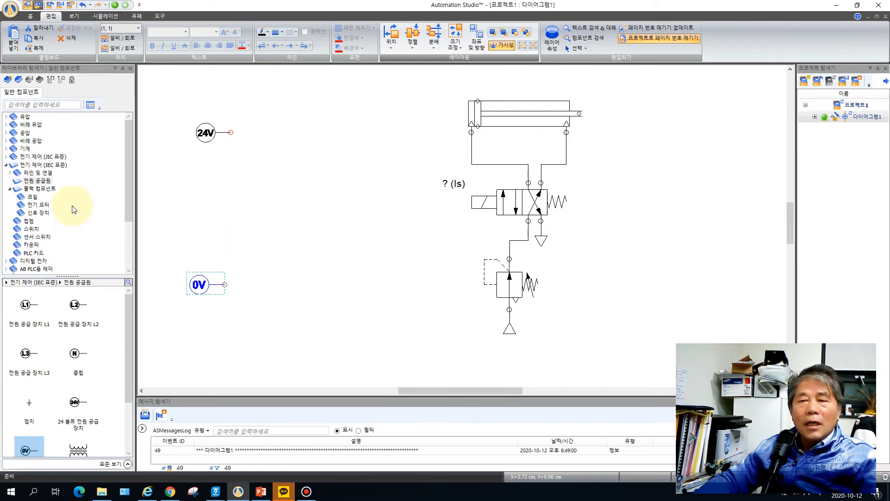
# - Add a normally open push button between the 24V and 0V levels and give it the alias PB1
pyautogui.click(32, 229)
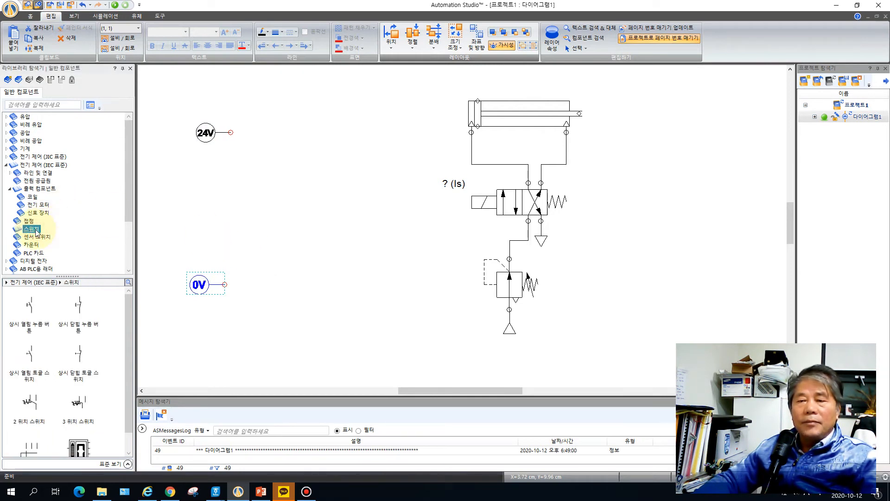
pyautogui.moveTo(32, 306); pyautogui.dragTo(258, 153)
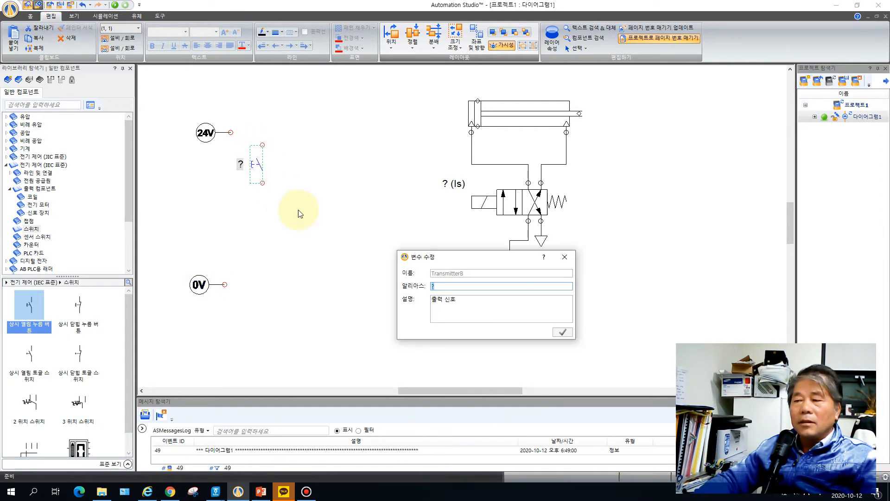
pyautogui.write('P')
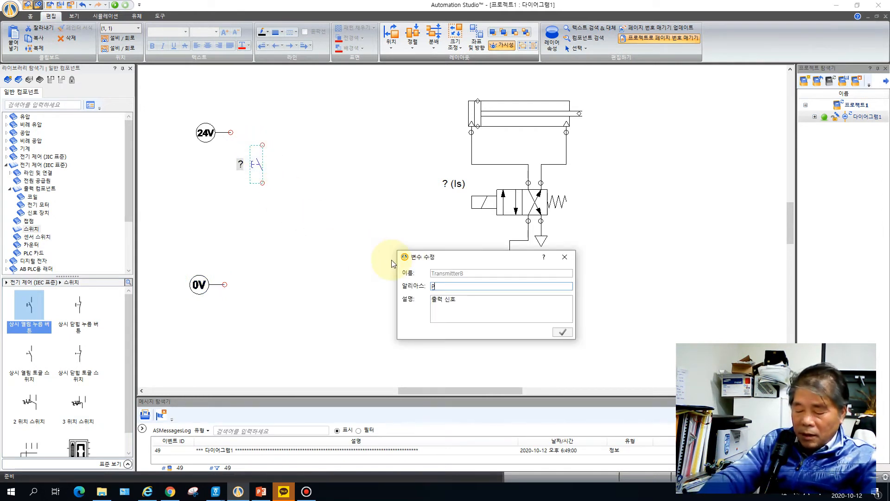
pyautogui.write('B1')
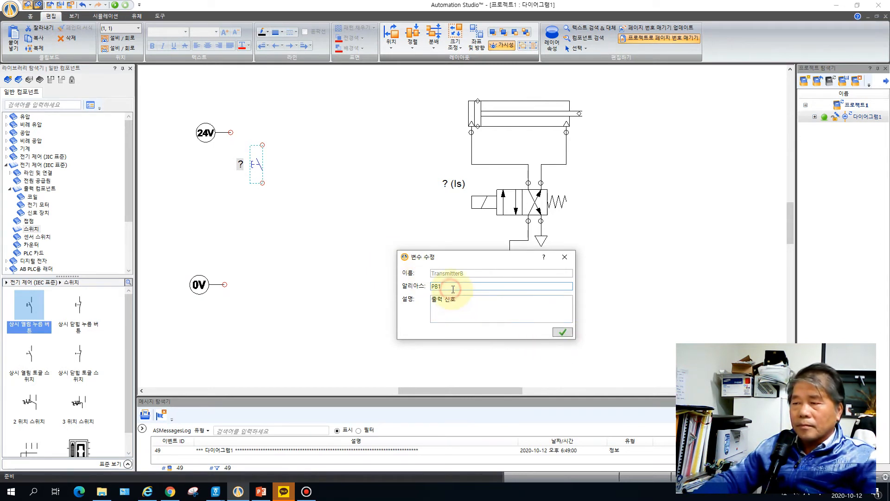
pyautogui.click(563, 332)
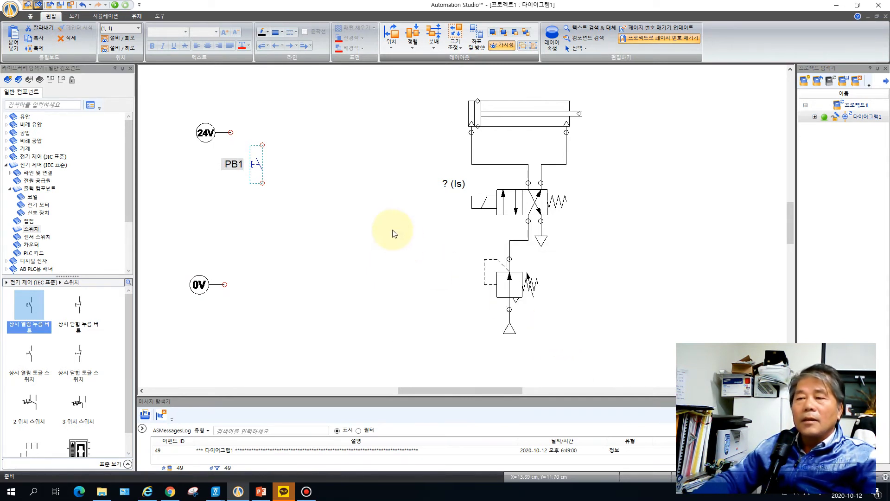
# - Add a normally closed push button directly below PB1 and give it the alias PB2
pyautogui.moveTo(81, 308); pyautogui.dragTo(256, 190)
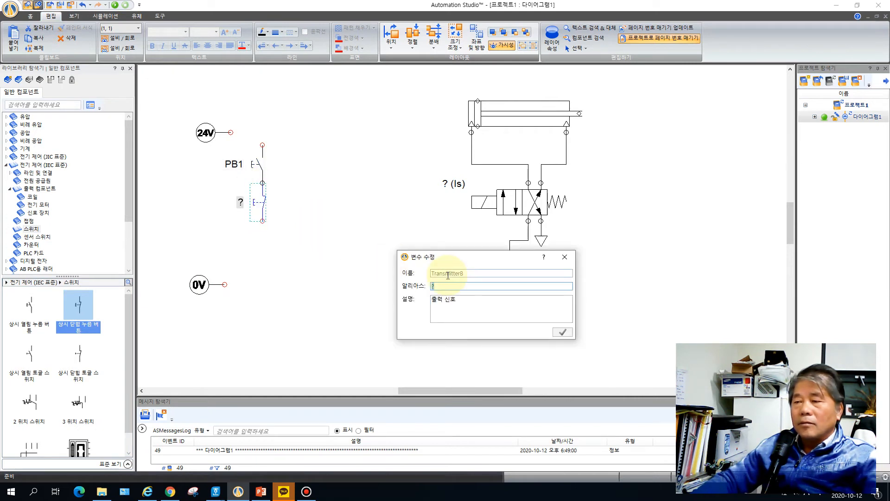
pyautogui.press('BackSpace')
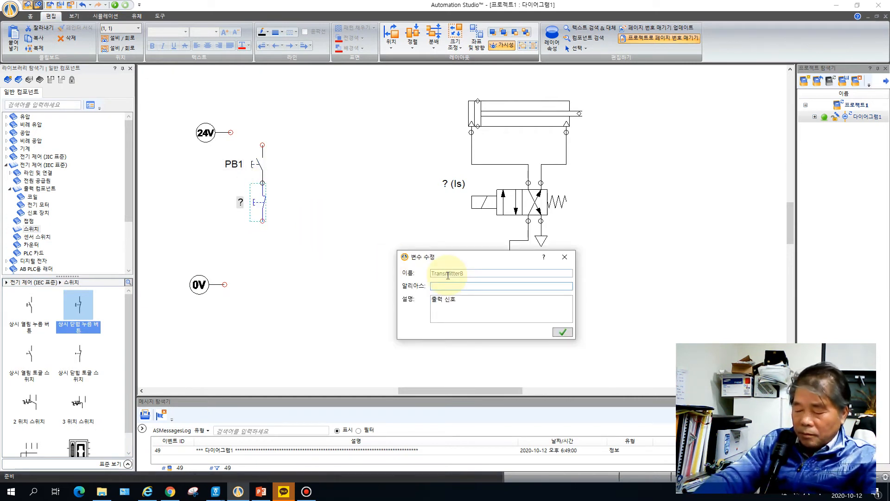
pyautogui.write('PB2')
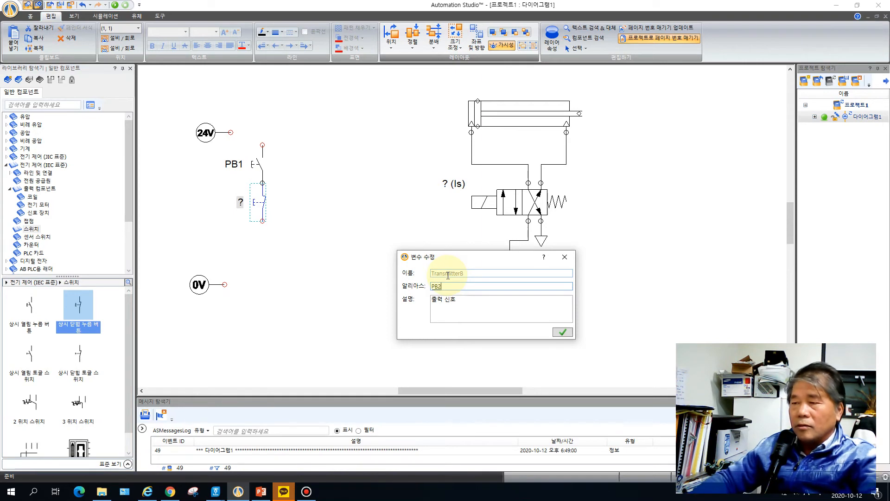
pyautogui.click(568, 336)
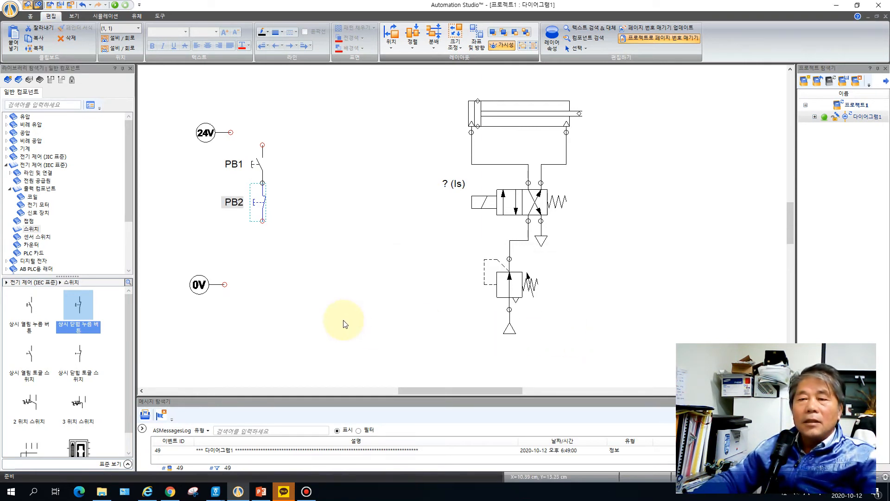
# - Add a relay coil directly below PB2 and give it the alias R1
pyautogui.click(31, 197)
pyautogui.moveTo(30, 312); pyautogui.dragTo(265, 228)
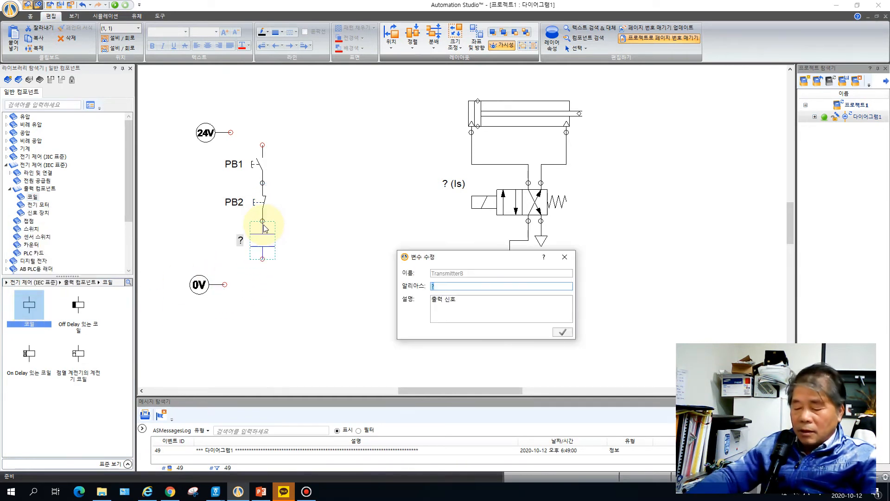
pyautogui.press('BackSpace')
pyautogui.write('R')
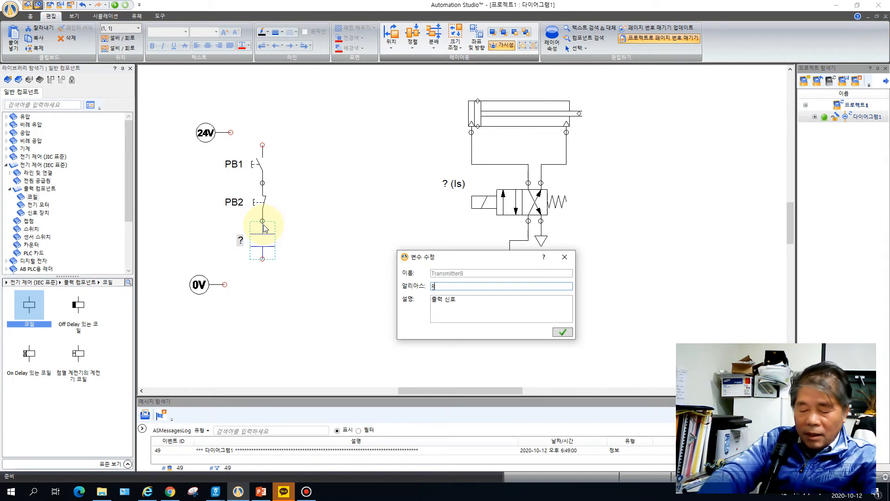
pyautogui.write('1')
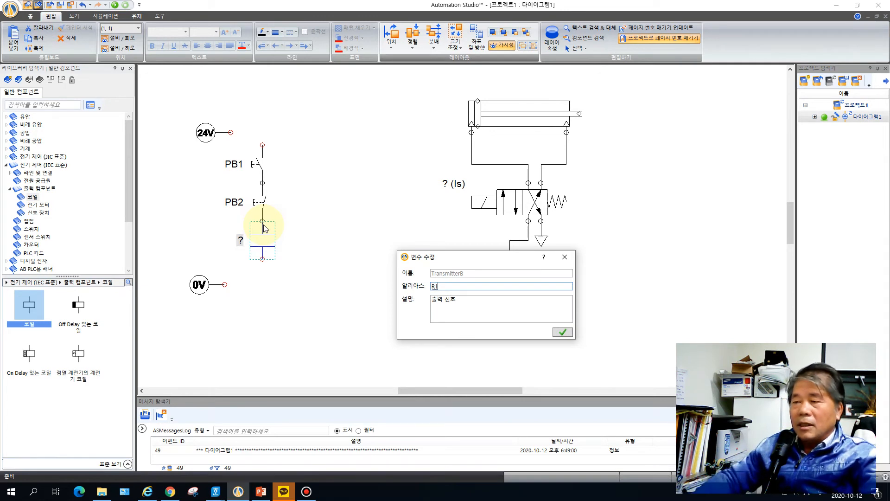
pyautogui.click(563, 332)
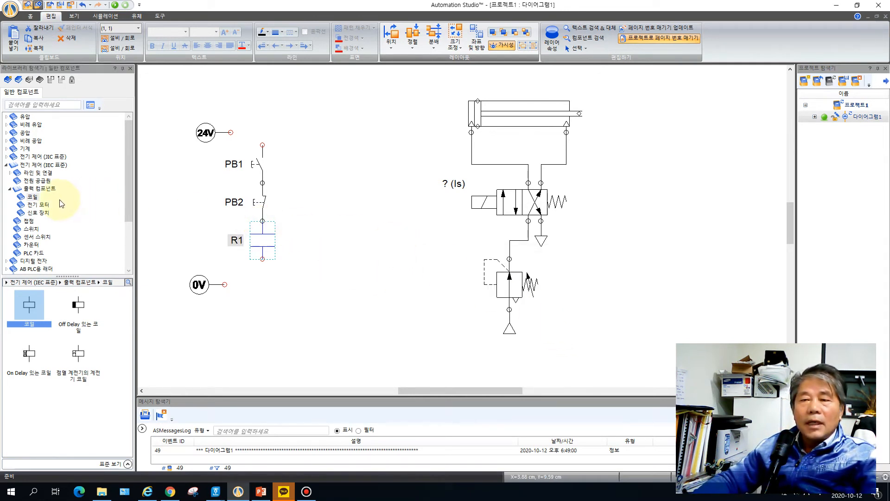
# - Place a normally open contact beside PB1 and link its input signal to the R1 coil variable
pyautogui.click(29, 221)
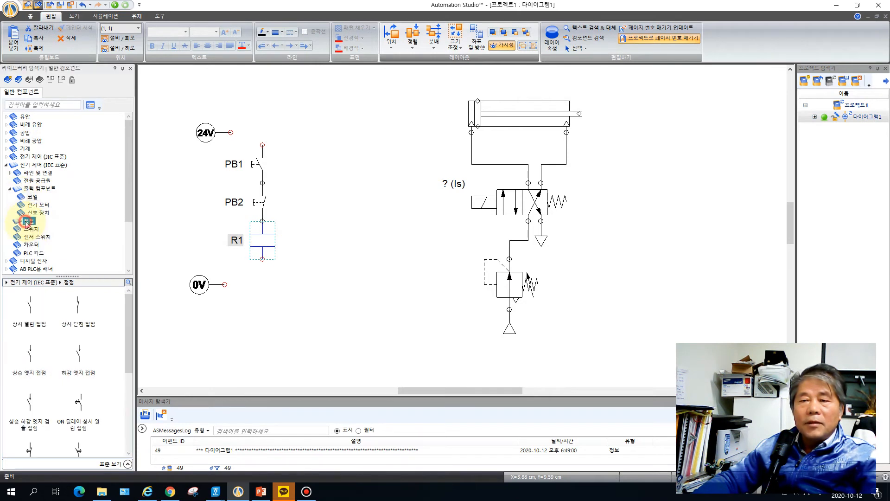
pyautogui.moveTo(31, 315); pyautogui.dragTo(297, 150)
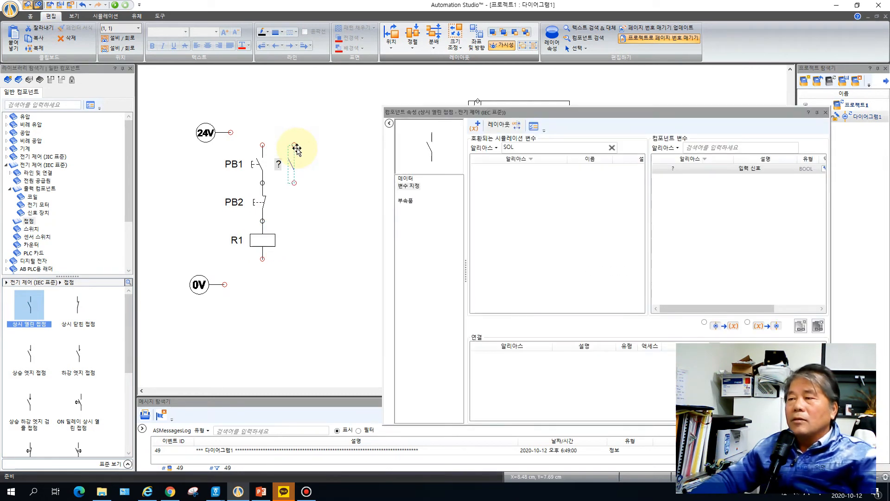
pyautogui.click(523, 145)
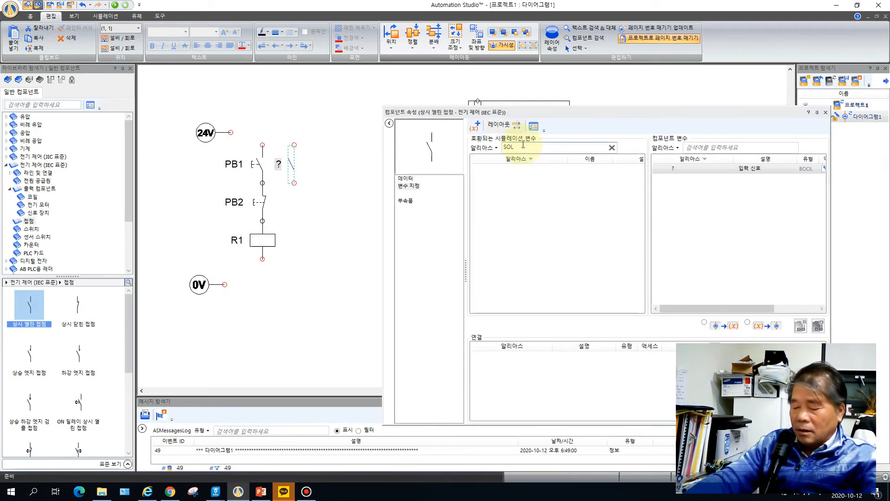
pyautogui.press('BackSpace')
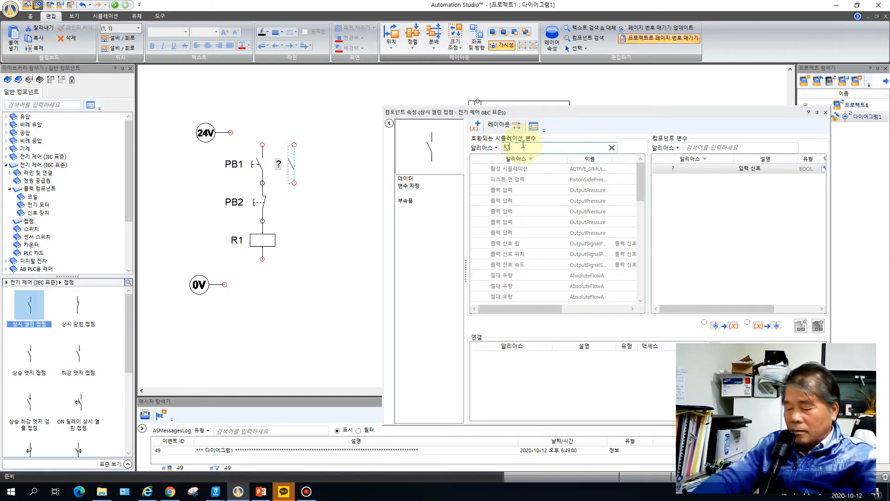
pyautogui.click(495, 170)
pyautogui.click(495, 170)
pyautogui.click(495, 170)
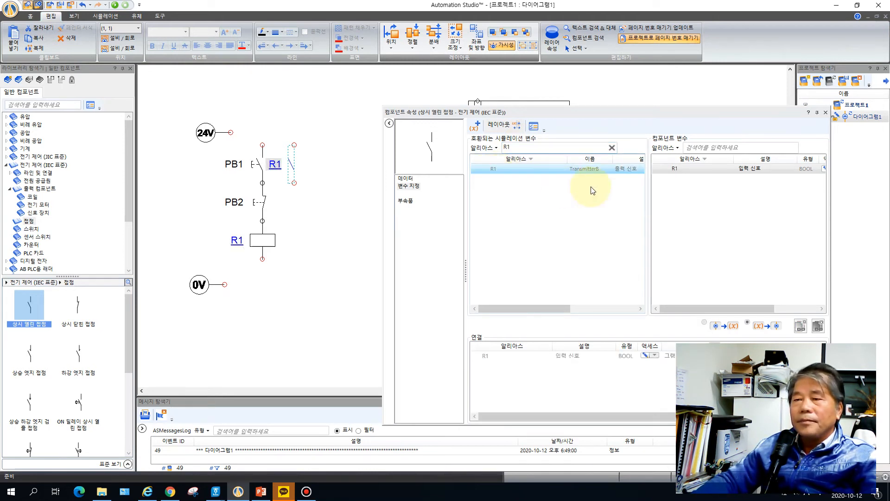
pyautogui.click(825, 112)
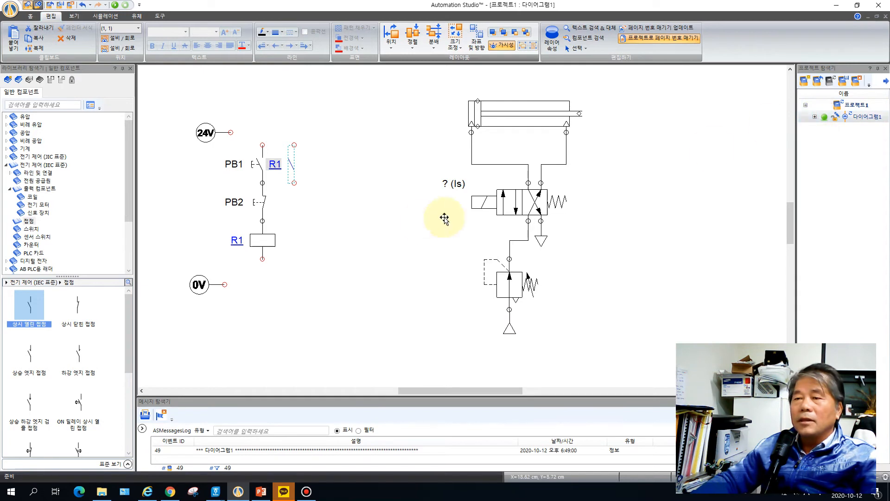
# - Duplicate the R1 contact and place the copy to its right at the same height
pyautogui.rightClick(294, 165)
pyautogui.click(322, 199)
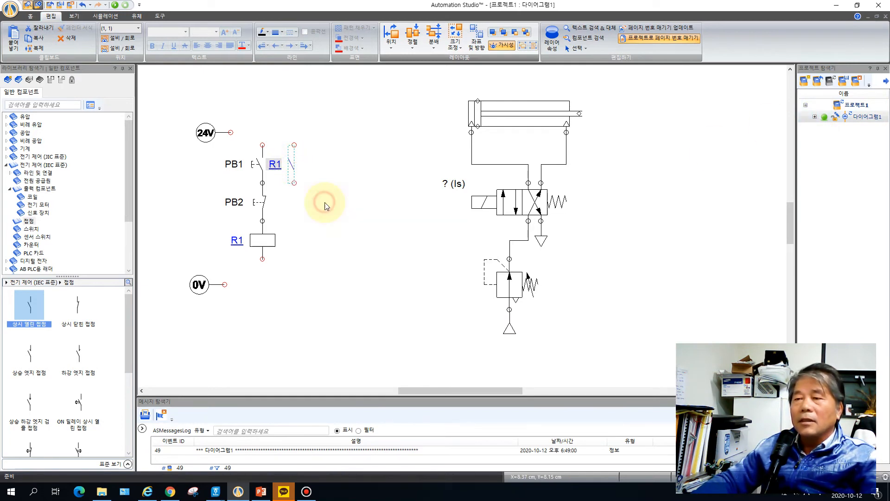
pyautogui.moveTo(331, 209); pyautogui.dragTo(332, 173)
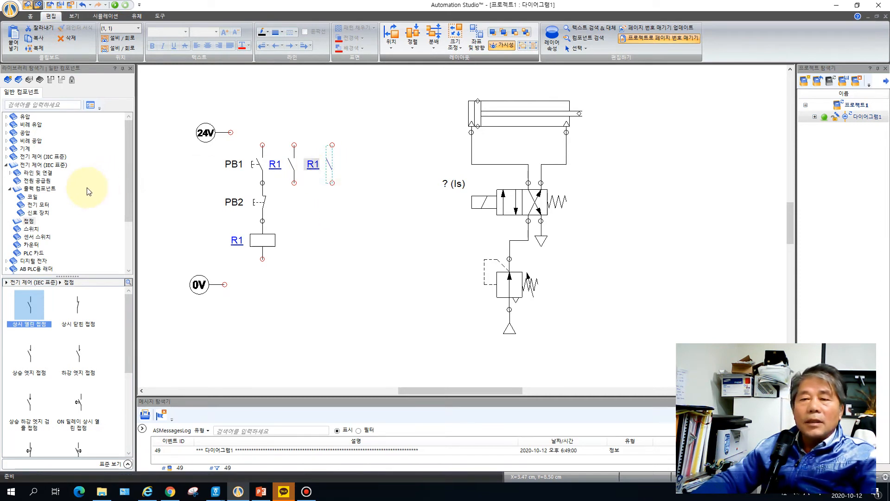
# - Add a DC/AC solenoid below the second R1 contact, level with the relay coil, and give it the alias SOL
pyautogui.click(10, 189)
pyautogui.click(49, 190)
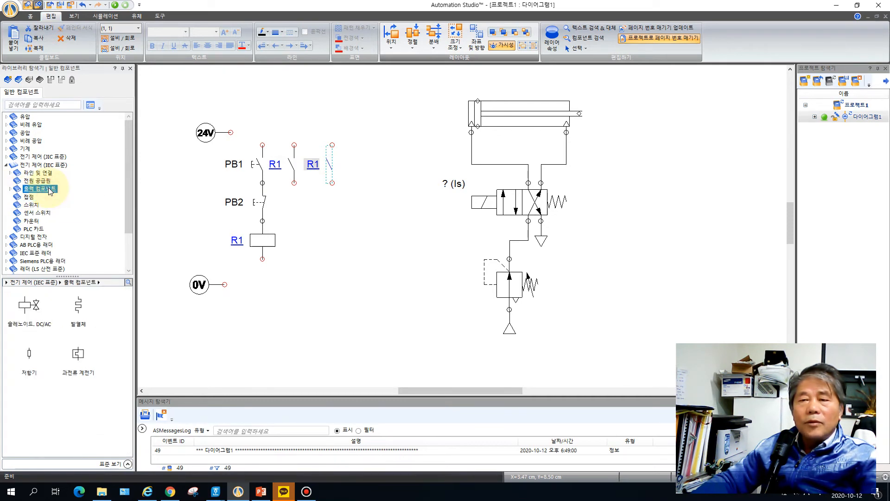
pyautogui.moveTo(31, 311); pyautogui.dragTo(345, 221)
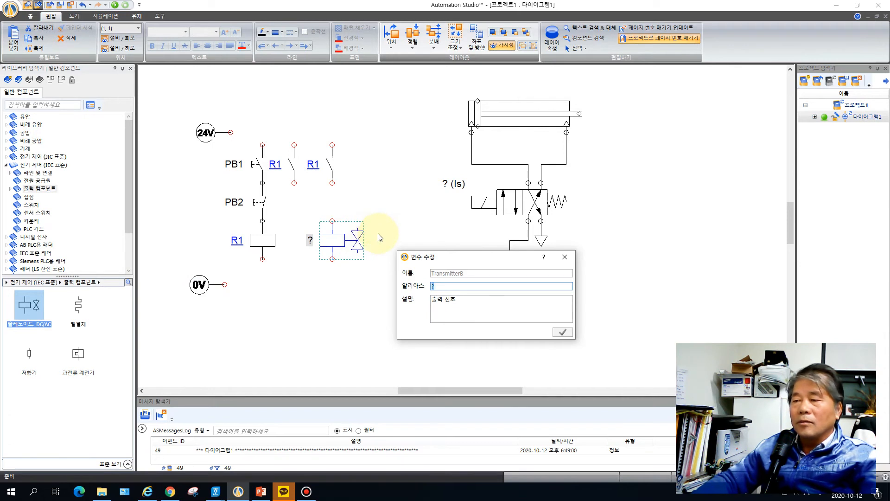
pyautogui.press('BackSpace')
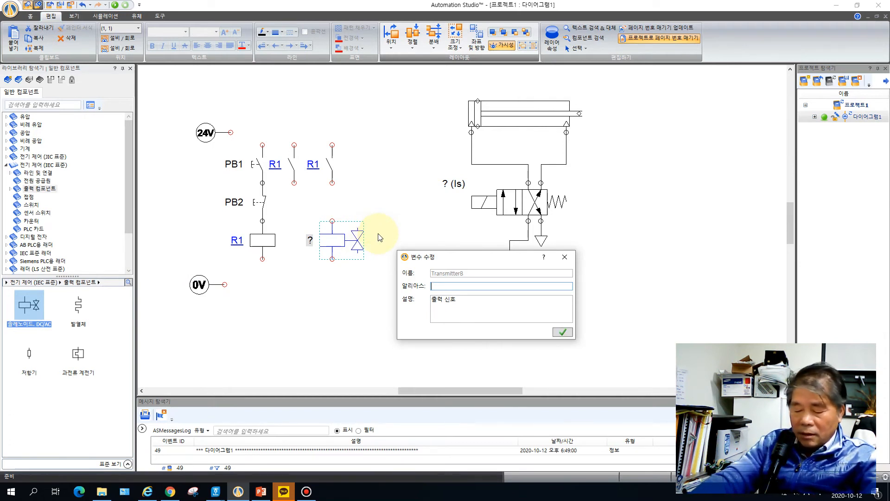
pyautogui.write('SOL')
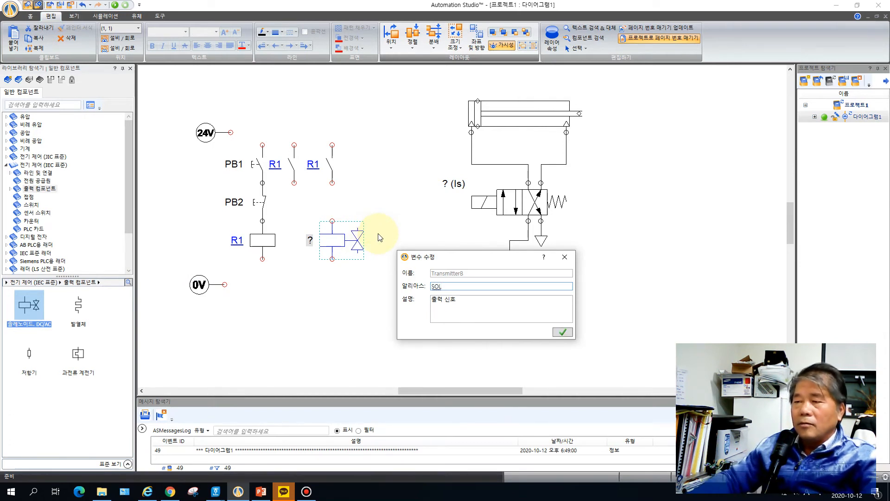
pyautogui.click(562, 331)
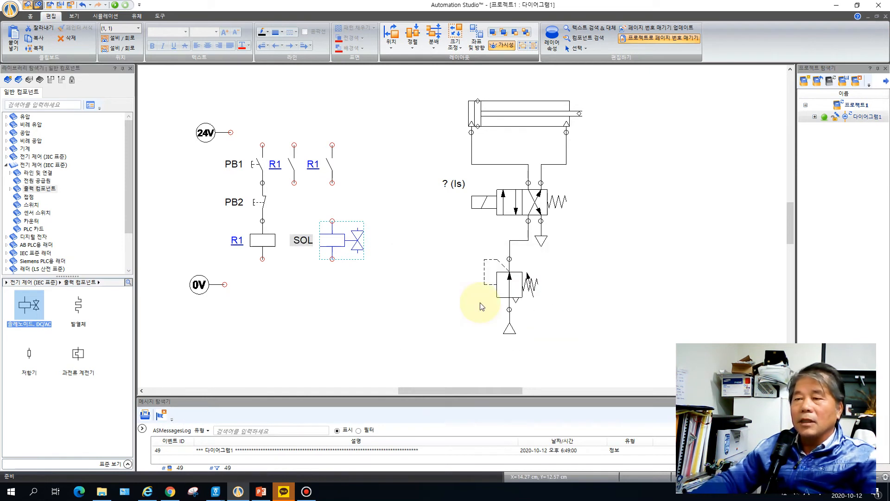
# - Wire the solenoid branch in series from 24V through the second R1 contact and SOL to 0V
pyautogui.moveTo(230, 132); pyautogui.dragTo(331, 144)
pyautogui.moveTo(332, 183); pyautogui.dragTo(332, 221)
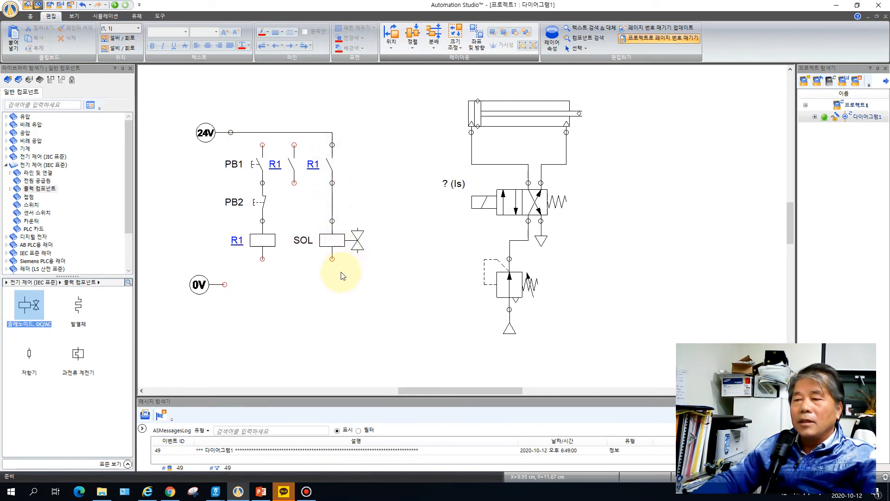
pyautogui.moveTo(332, 259); pyautogui.dragTo(225, 284)
# - Wire the R1 coil to the 0V line and connect PB1 to the 24V line with the first R1 contact in parallel
pyautogui.moveTo(263, 259); pyautogui.dragTo(262, 284)
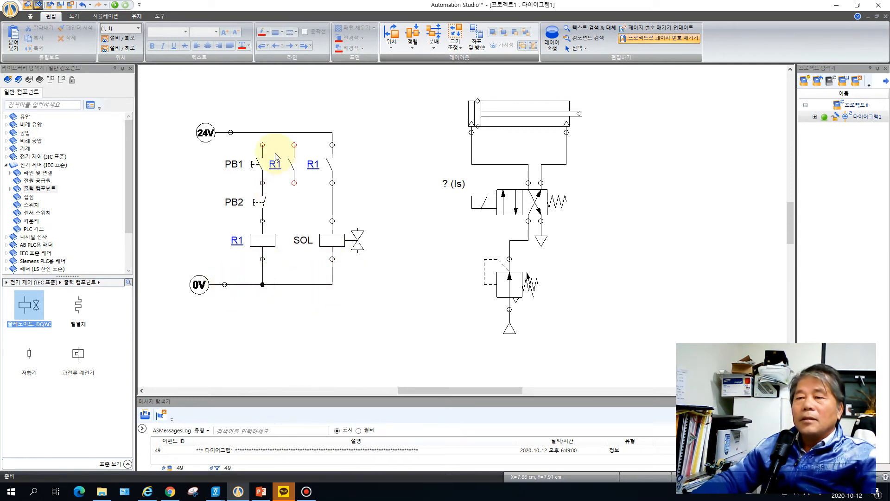
pyautogui.moveTo(261, 146)
pyautogui.mouseDown()
pyautogui.moveTo(262, 133)
pyautogui.moveTo(294, 133)
pyautogui.mouseUp()
pyautogui.moveTo(295, 184); pyautogui.dragTo(263, 183)
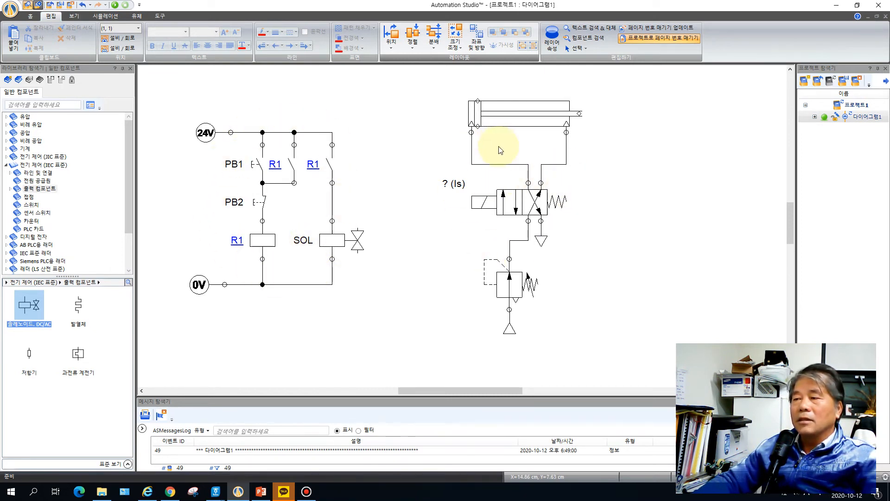
# - Link both component variables of the 4/2-way directional valve, including its input signal, to the SOL solenoid variable
pyautogui.doubleClick(511, 199)
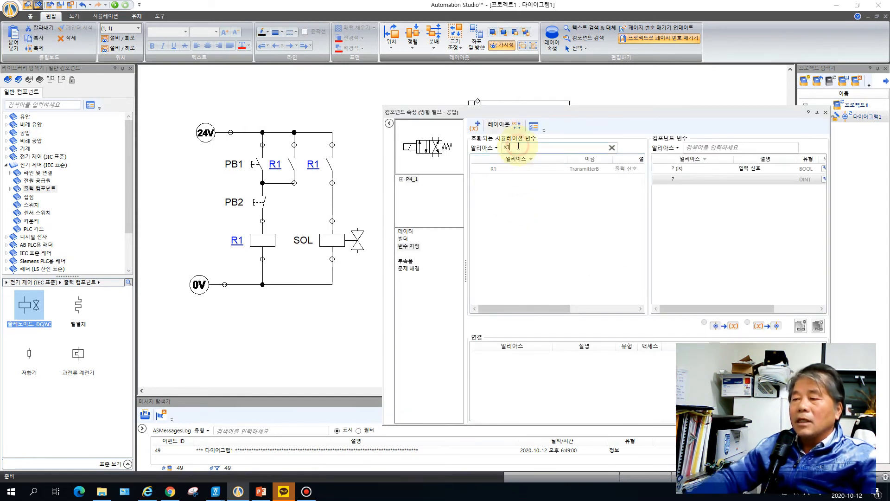
pyautogui.press('BackSpace')
pyautogui.press('BackSpace')
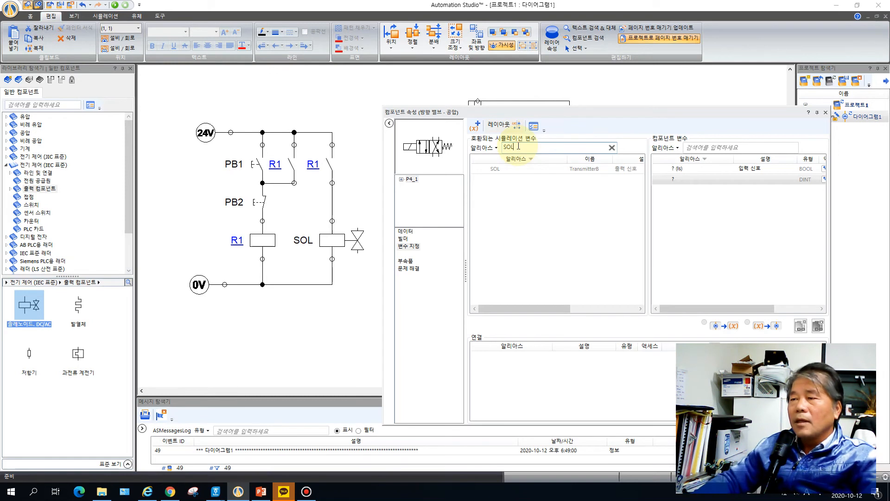
pyautogui.click(510, 169)
pyautogui.doubleClick(510, 170)
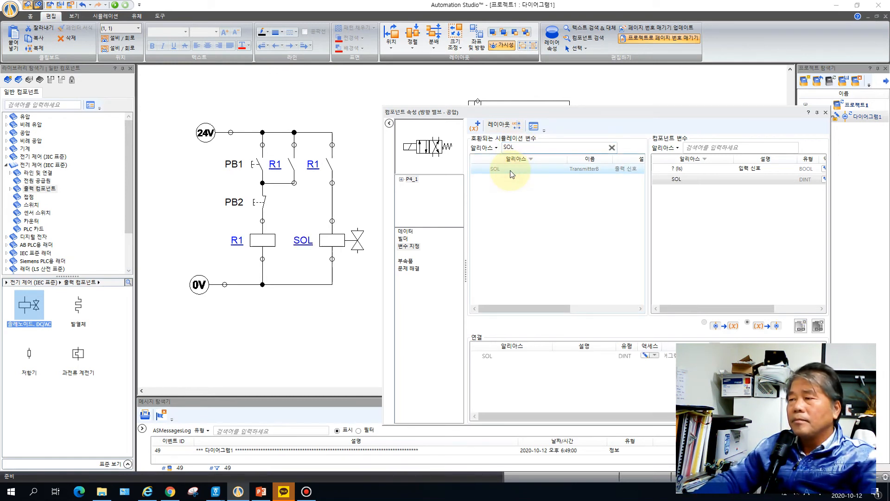
pyautogui.click(688, 170)
pyautogui.click(516, 169)
pyautogui.doubleClick(516, 170)
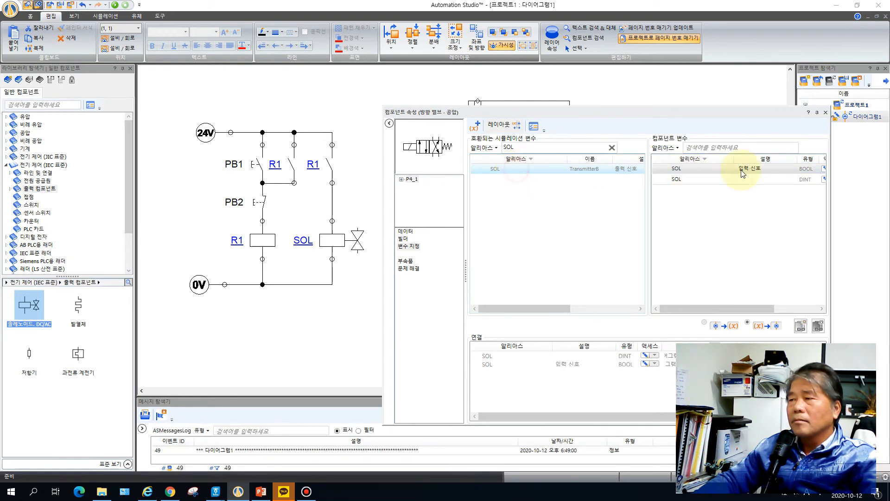
pyautogui.click(824, 115)
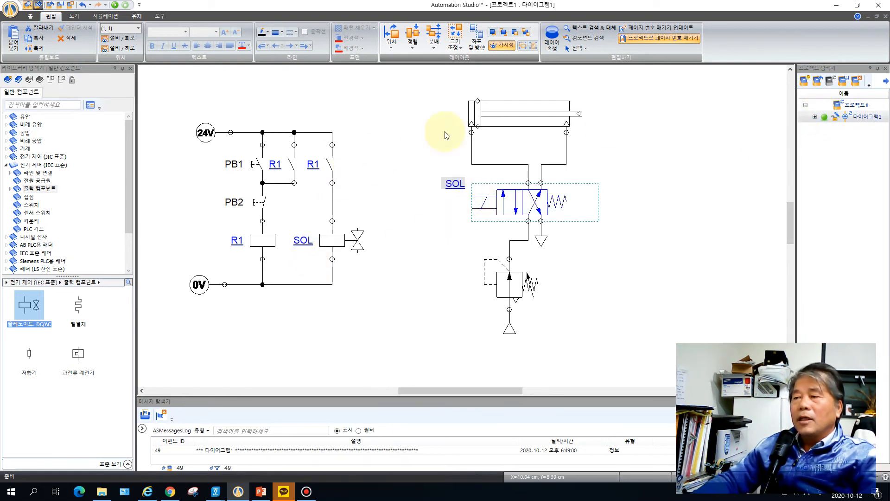
pyautogui.click(637, 184)
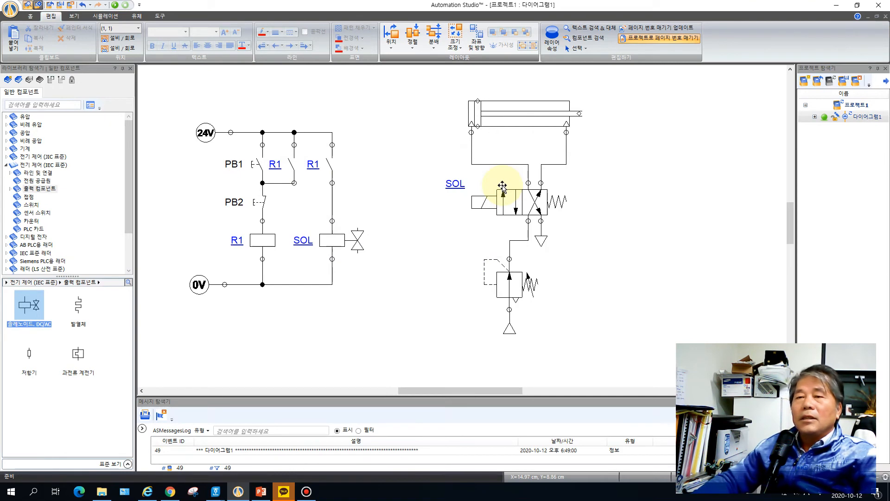
# - Run the normal simulation and test the cylinder by operating PB1 to extend and PB2 to retract, repeating the cycle
pyautogui.click(112, 19)
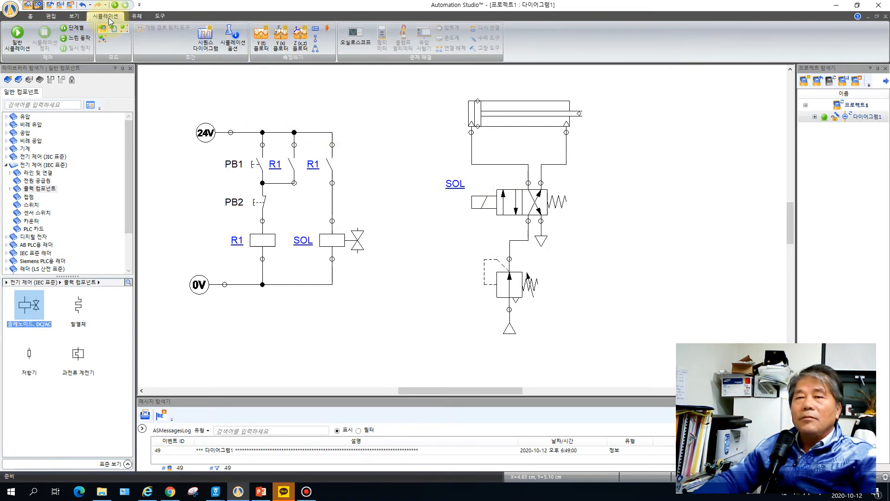
pyautogui.click(18, 40)
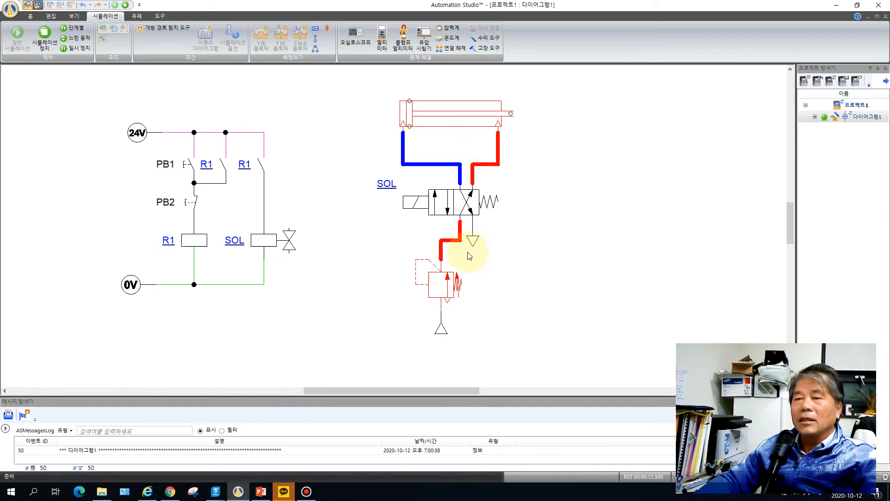
pyautogui.click(190, 166)
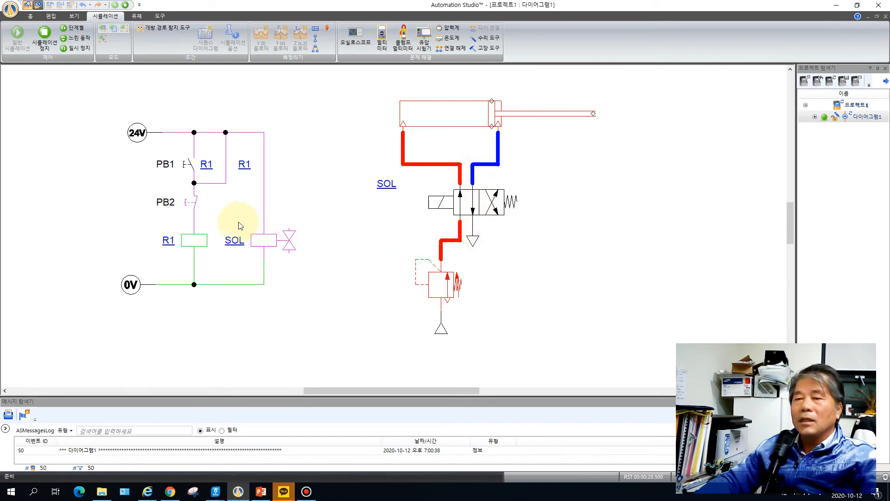
pyautogui.click(193, 203)
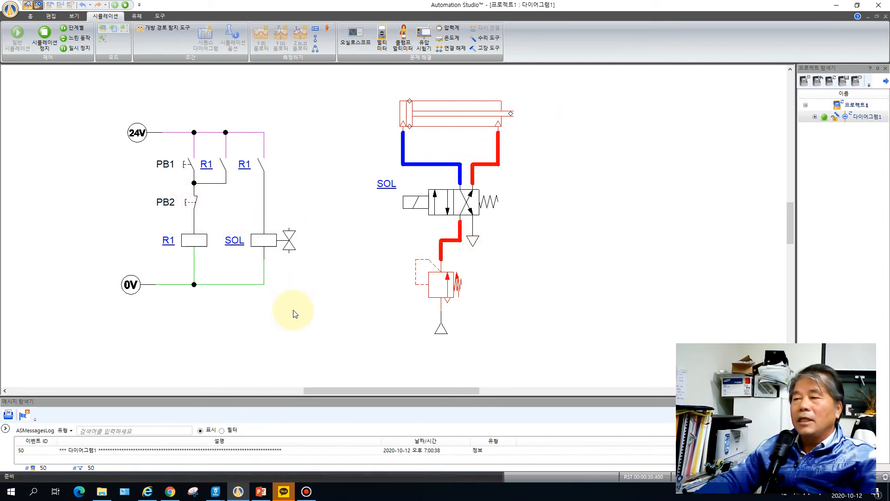
pyautogui.click(191, 163)
pyautogui.click(194, 203)
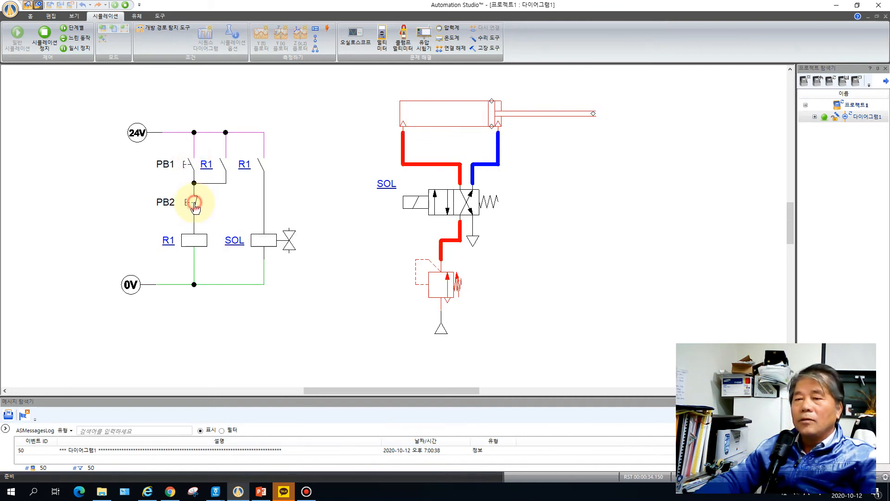
pyautogui.click(190, 165)
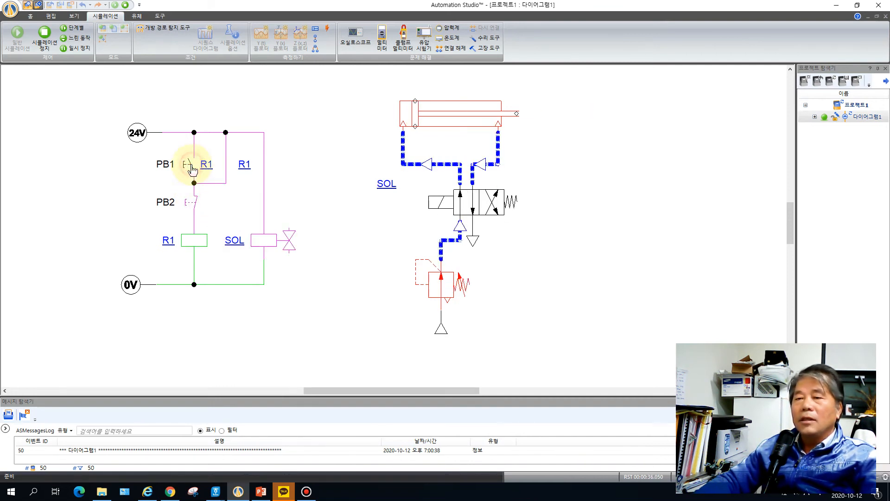
pyautogui.click(195, 204)
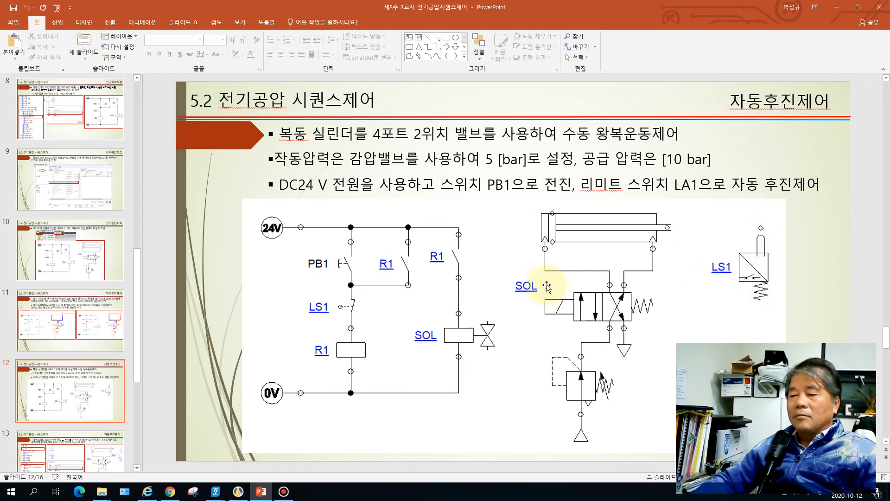
# - Switch back to Automation Studio and delete the PB2 switch between PB1 and the R1 coil
pyautogui.click(239, 491)
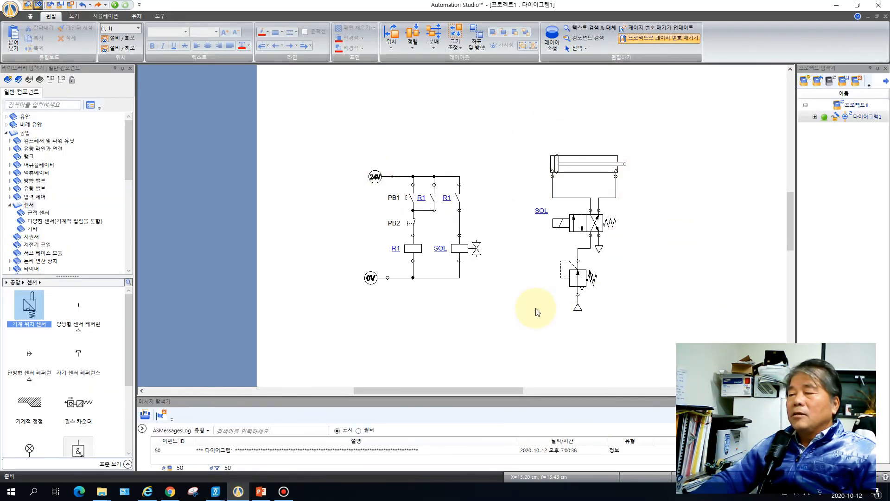
pyautogui.click(413, 224)
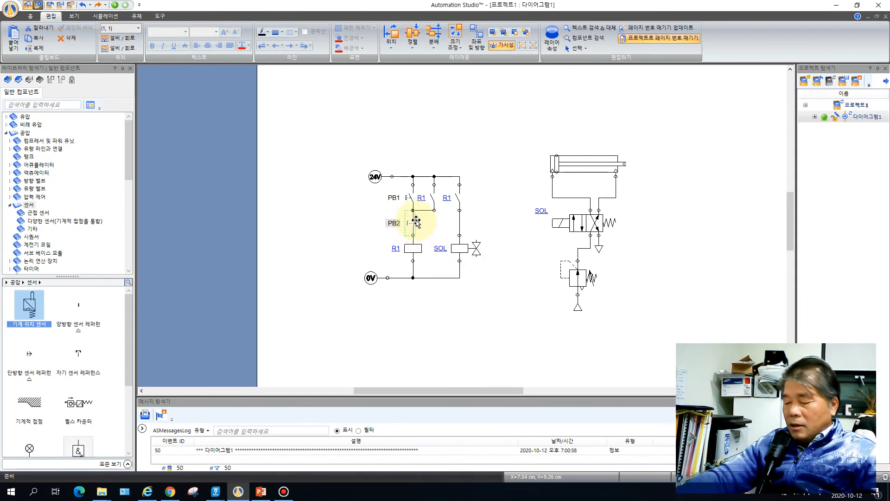
pyautogui.press('Delete')
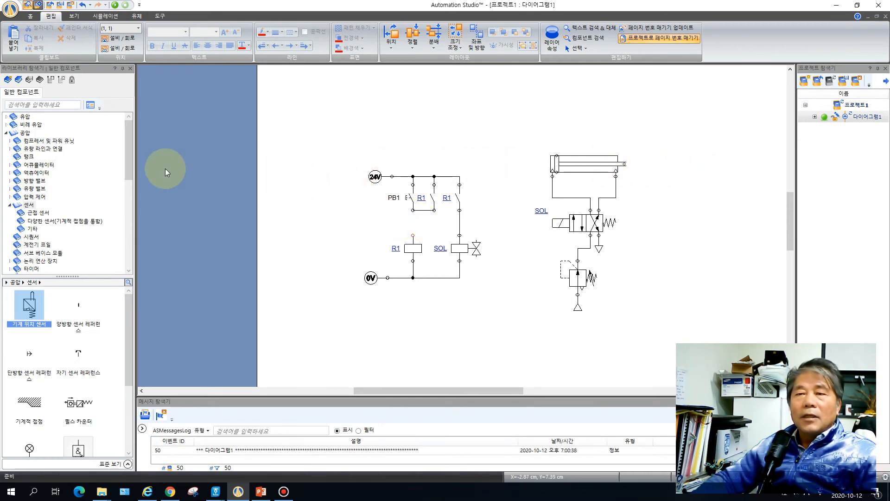
# - Add a pneumatic mechanical position sensor just beyond the cylinder's rod end and give it the alias LS1
pyautogui.click(24, 133)
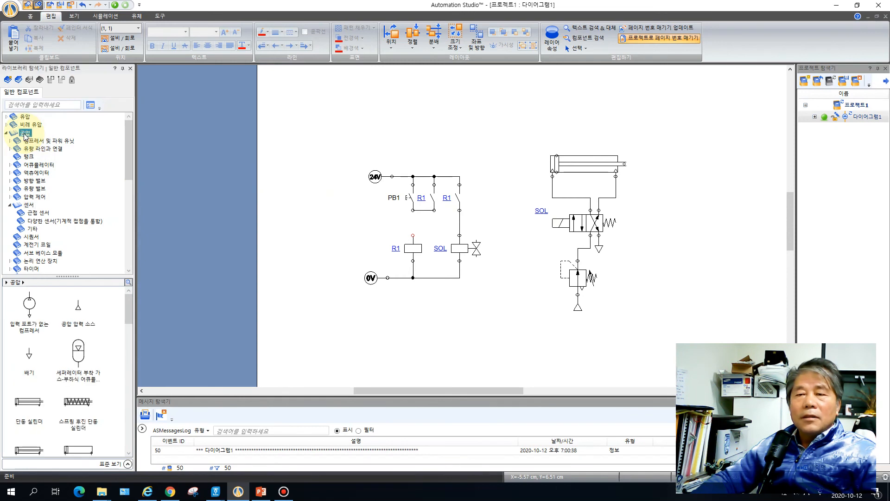
pyautogui.click(28, 206)
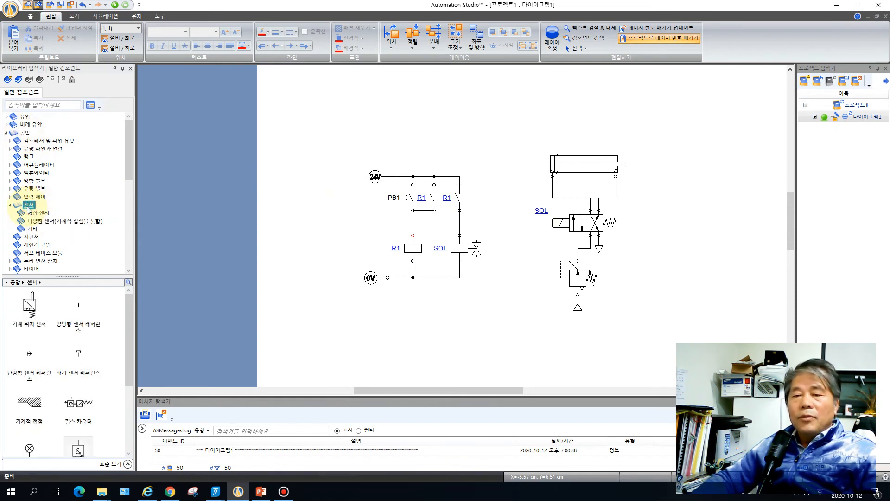
pyautogui.moveTo(33, 310)
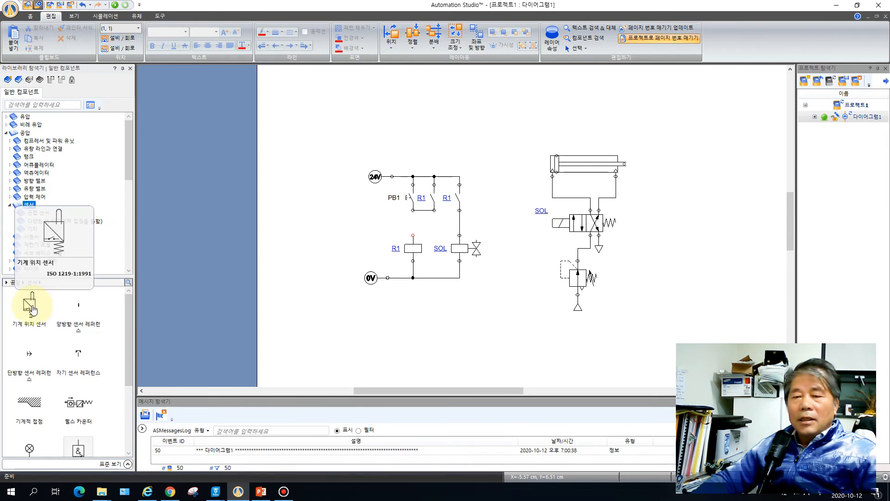
pyautogui.moveTo(32, 310); pyautogui.dragTo(656, 174)
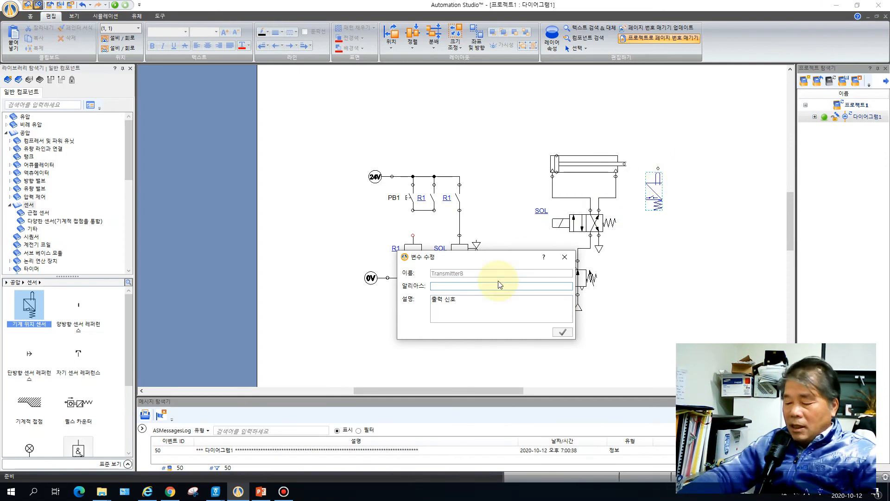
pyautogui.write('LS1')
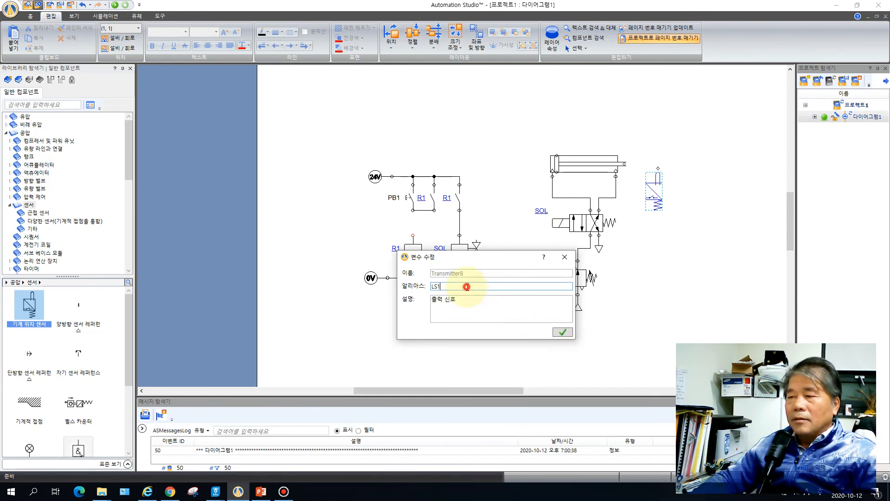
pyautogui.click(564, 331)
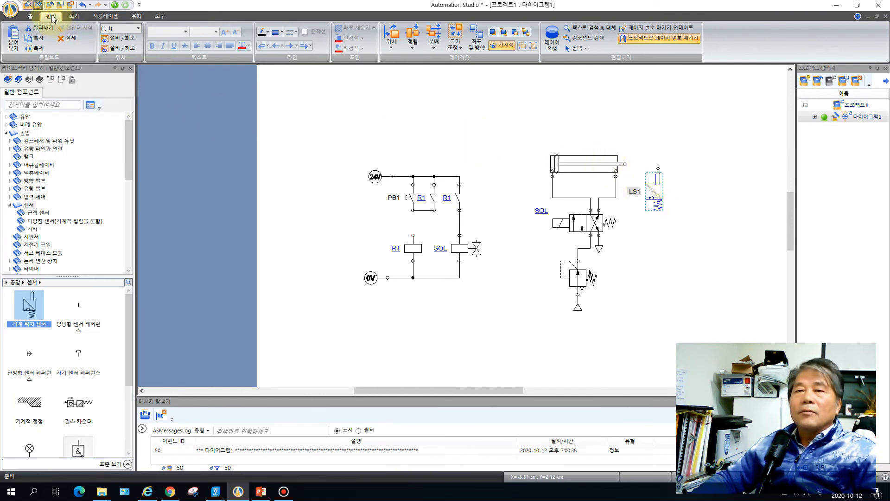
# - Flip the LS1 sensor upside down and move it just above and beyond the cylinder's rod end
pyautogui.click(390, 48)
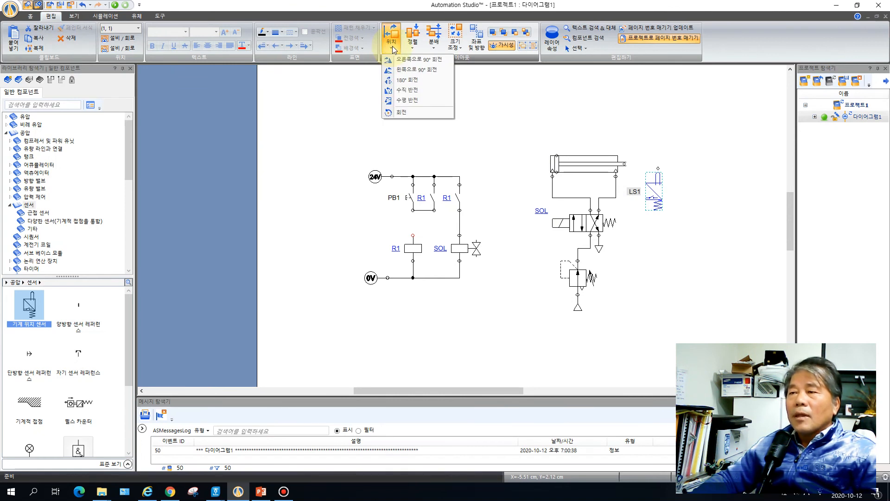
pyautogui.click(407, 101)
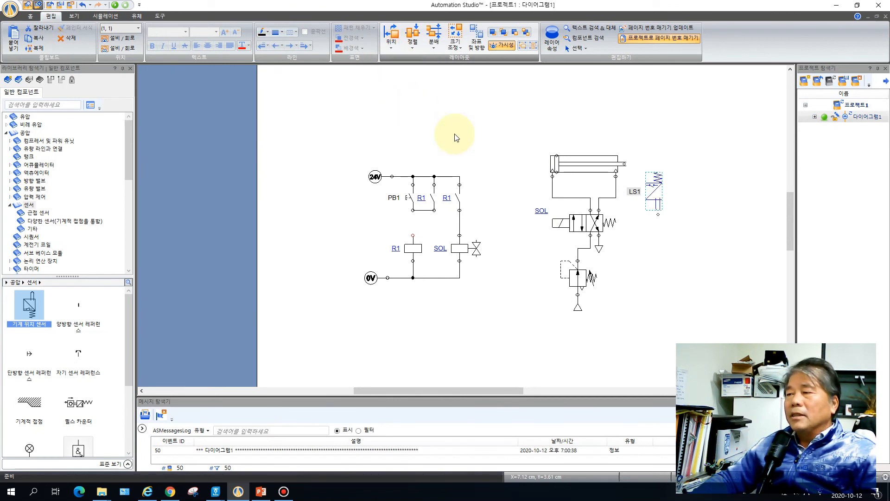
pyautogui.moveTo(655, 189); pyautogui.dragTo(645, 143)
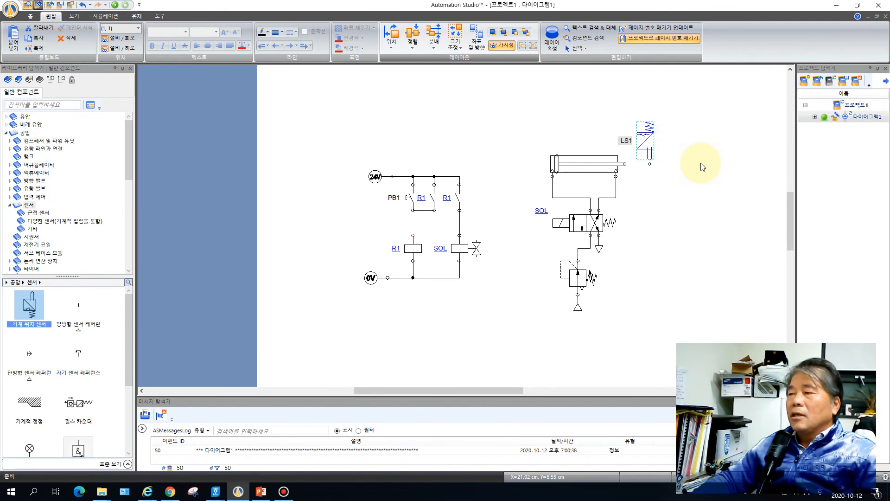
# - Duplicate the cylinder and place the copy over the original's rod end, in line with it, as a full-stroke position reference
pyautogui.click(596, 161)
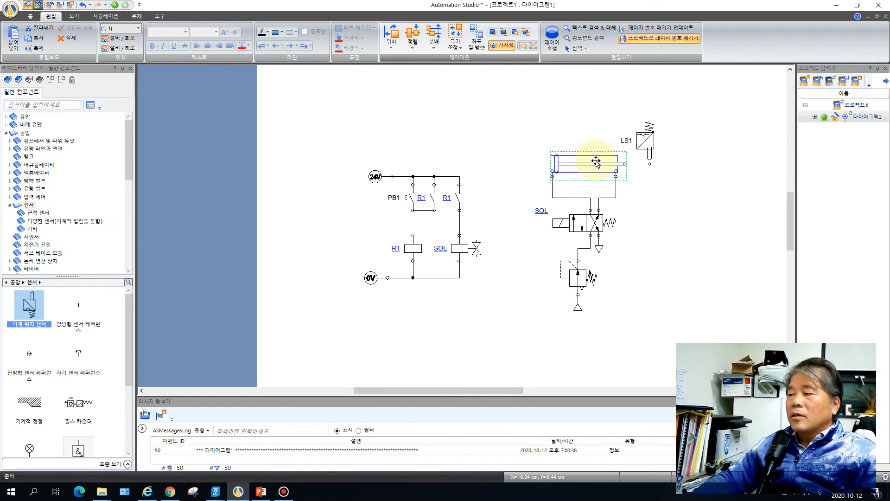
pyautogui.rightClick(597, 163)
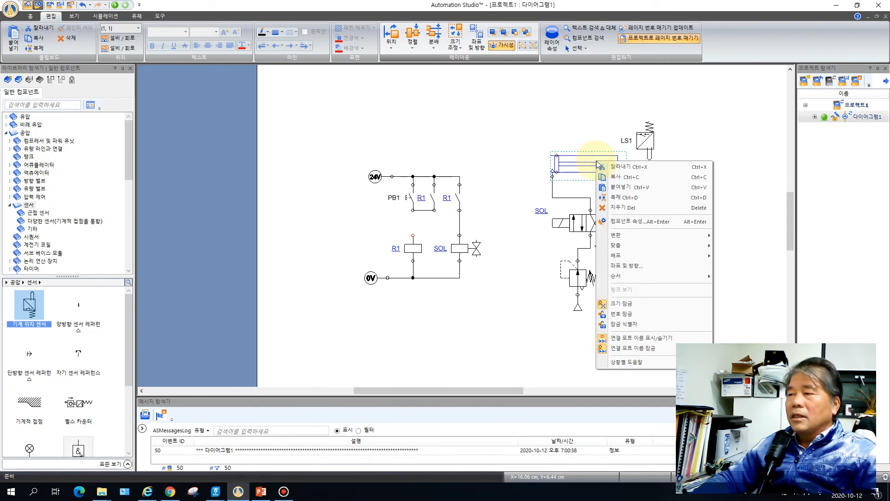
pyautogui.click(615, 198)
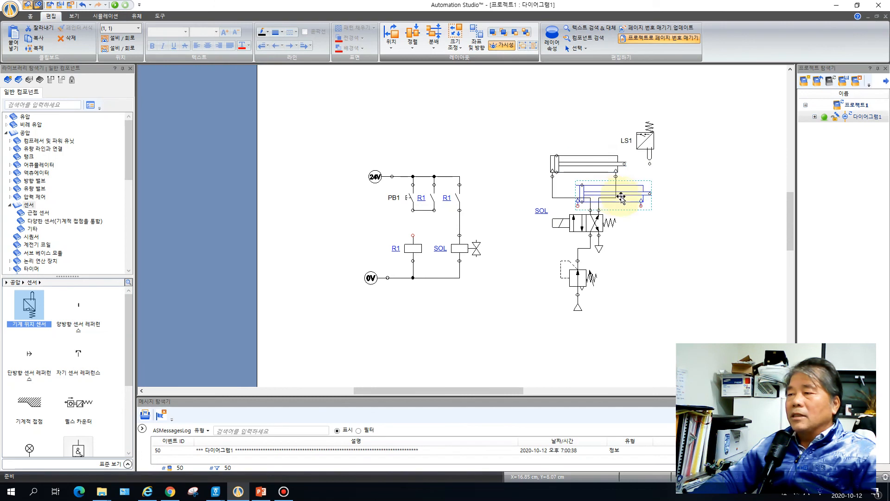
pyautogui.moveTo(637, 192); pyautogui.dragTo(665, 169)
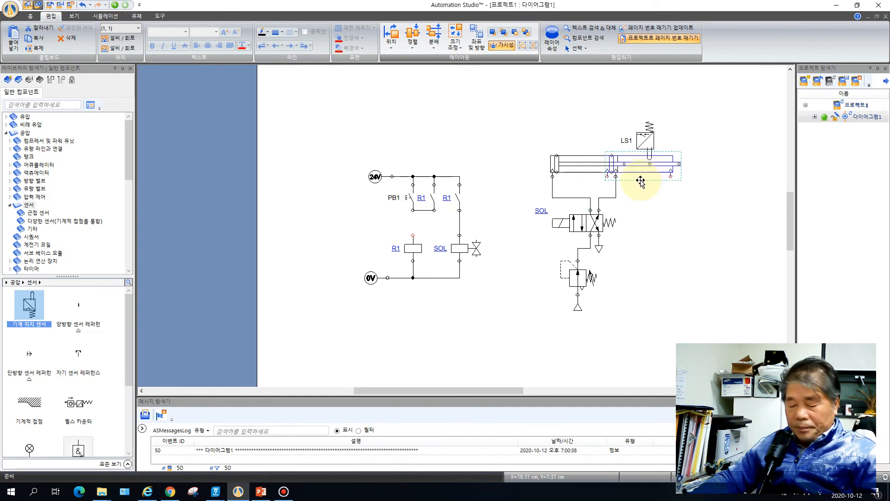
pyautogui.scroll(4, 633, 171)
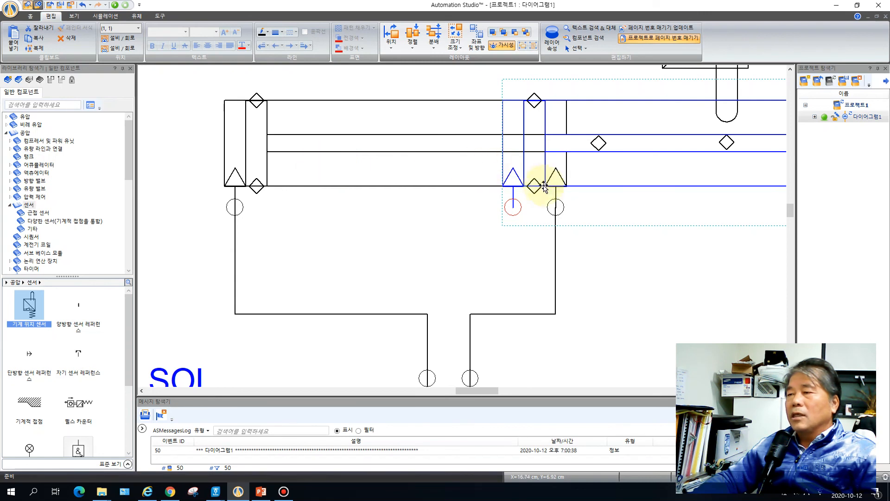
pyautogui.scroll(-1, 554, 190)
pyautogui.scroll(-1, 554, 190)
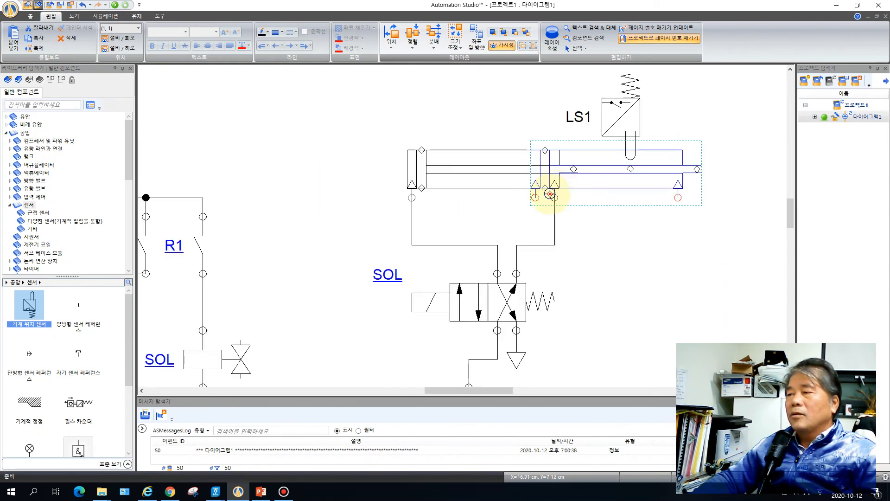
# - Align the LS1 sensor's contact point with the rod tip of the duplicate cylinder and delete the duplicate
pyautogui.moveTo(628, 123); pyautogui.dragTo(695, 125)
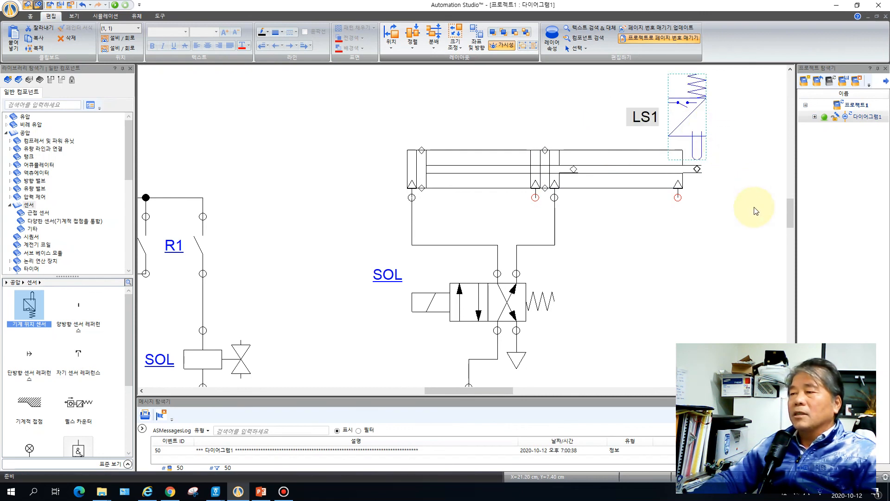
pyautogui.click(626, 158)
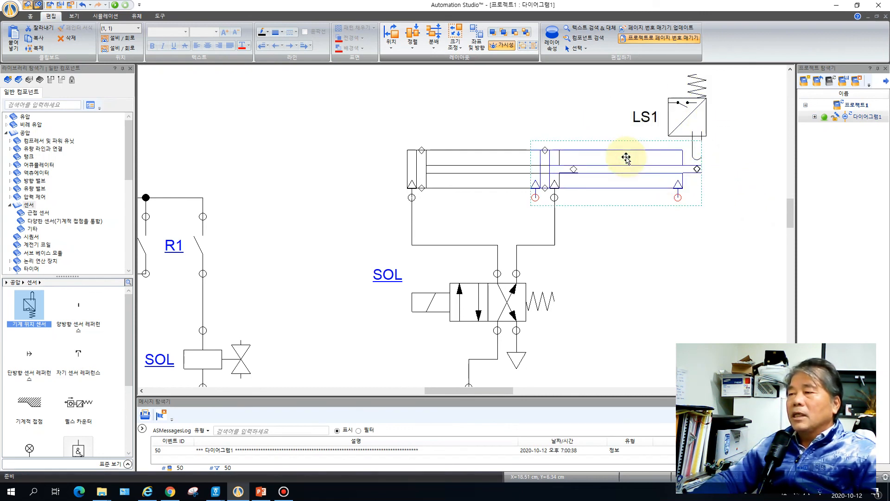
pyautogui.press('Delete')
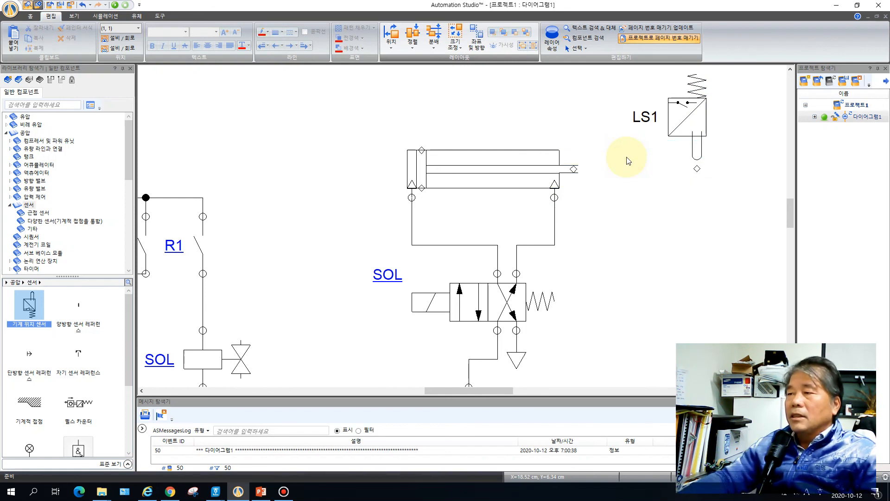
pyautogui.scroll(-3, 628, 161)
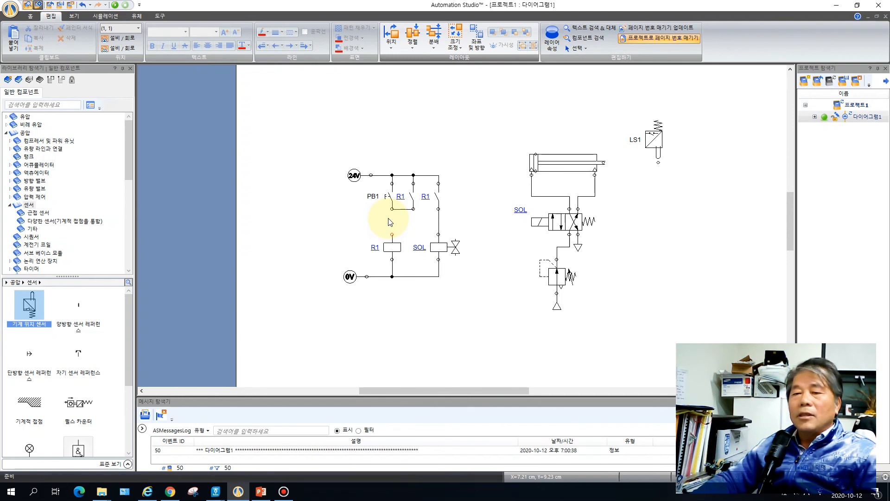
# - Insert an IEC normally closed limit switch between PB1 and the R1 relay coil, in the gap of the control rung
pyautogui.click(10, 206)
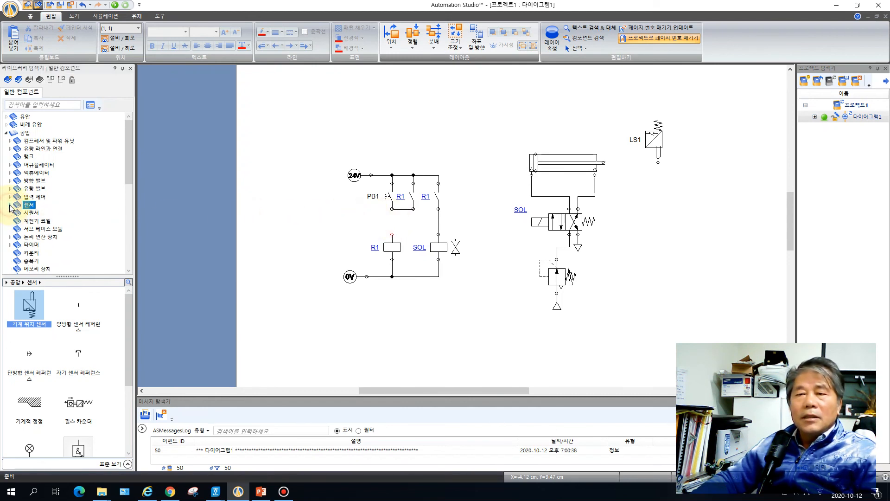
pyautogui.click(7, 134)
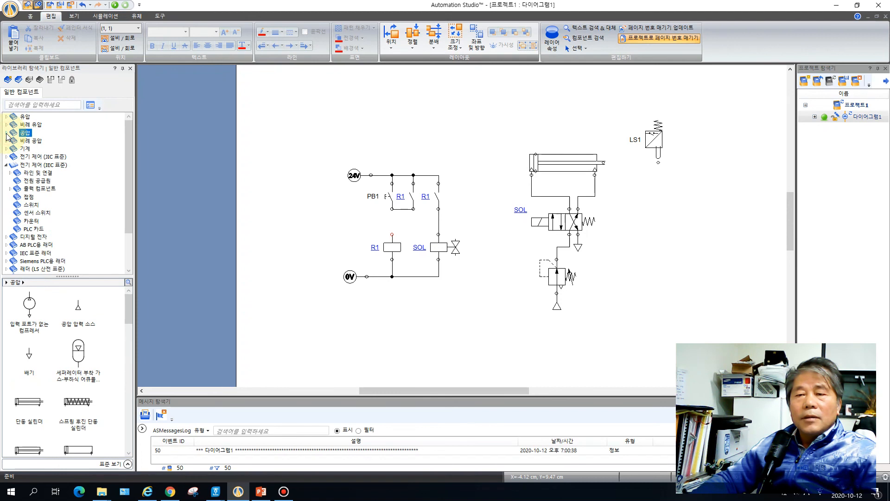
pyautogui.click(31, 165)
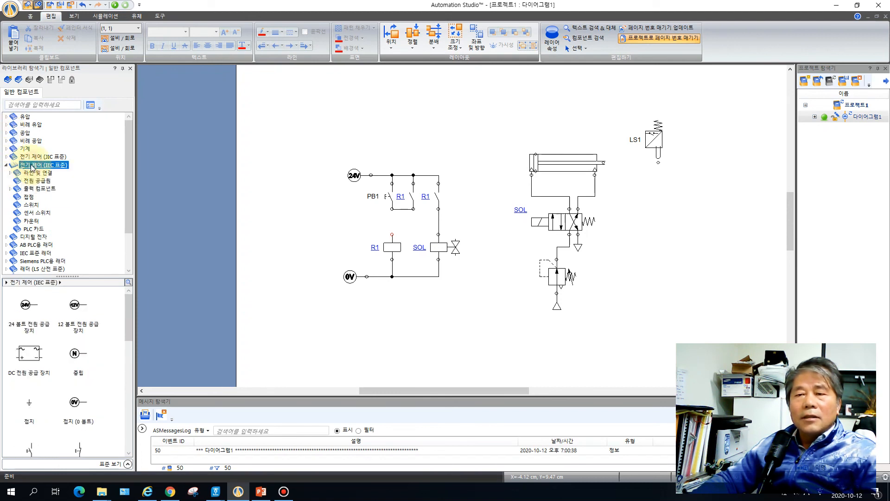
pyautogui.click(42, 214)
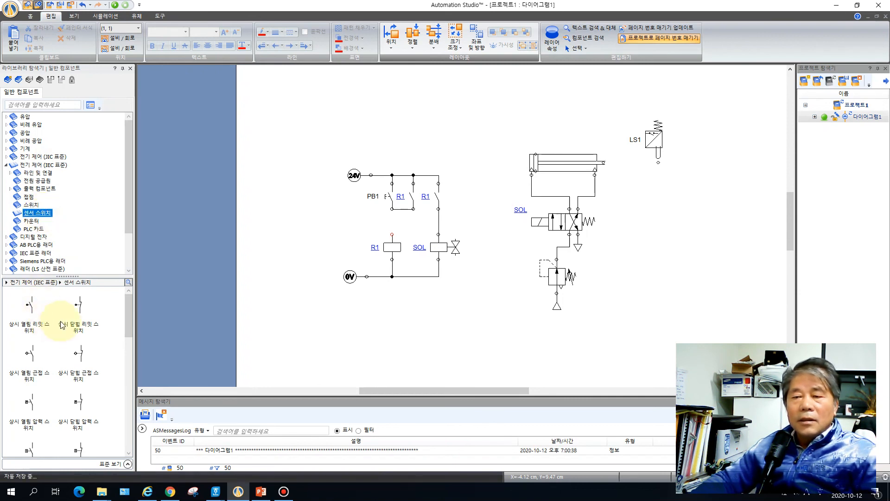
pyautogui.moveTo(82, 308); pyautogui.dragTo(391, 216)
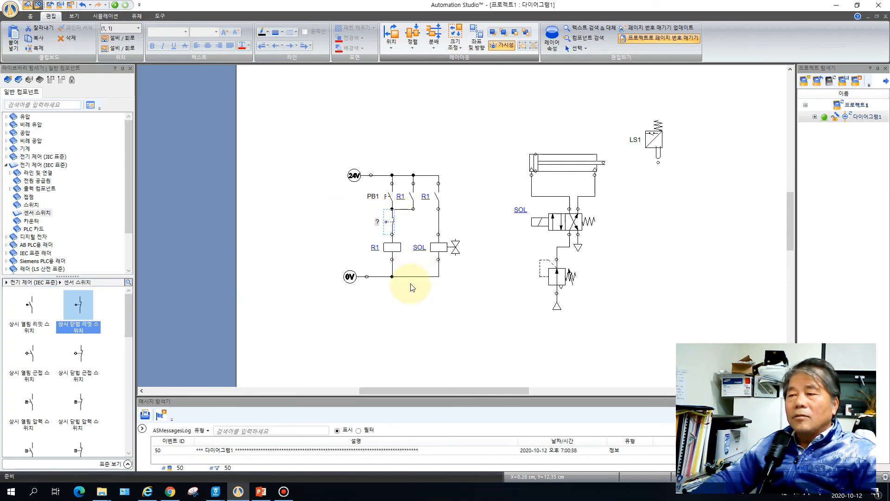
# - Link the new normally closed limit switch to the LS1 sensor's simulation variable and close its properties
pyautogui.doubleClick(391, 224)
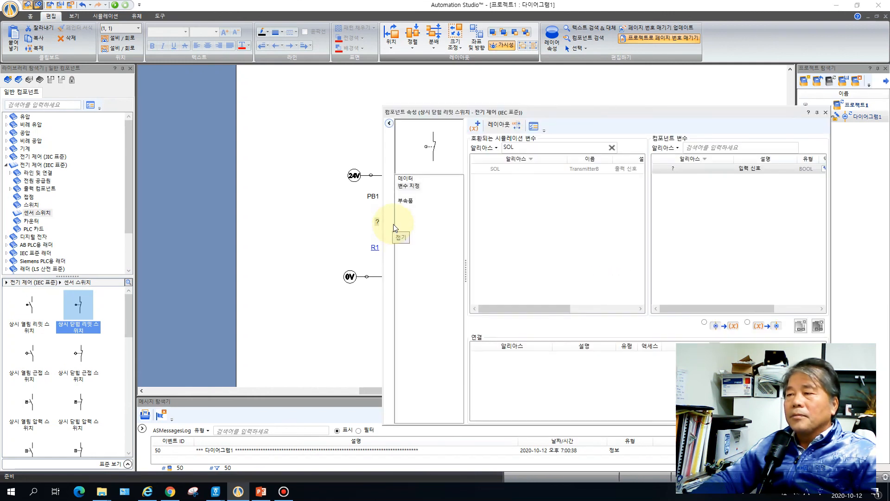
pyautogui.click(533, 149)
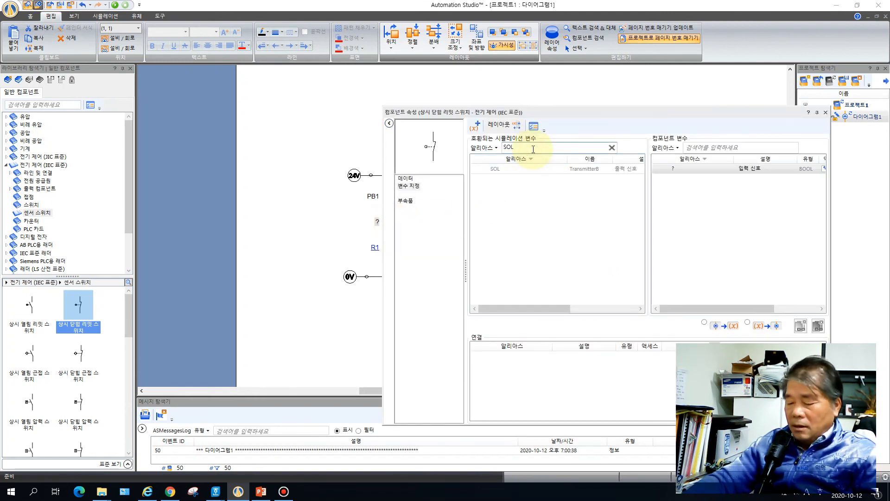
pyautogui.press('BackSpace')
pyautogui.press('BackSpace')
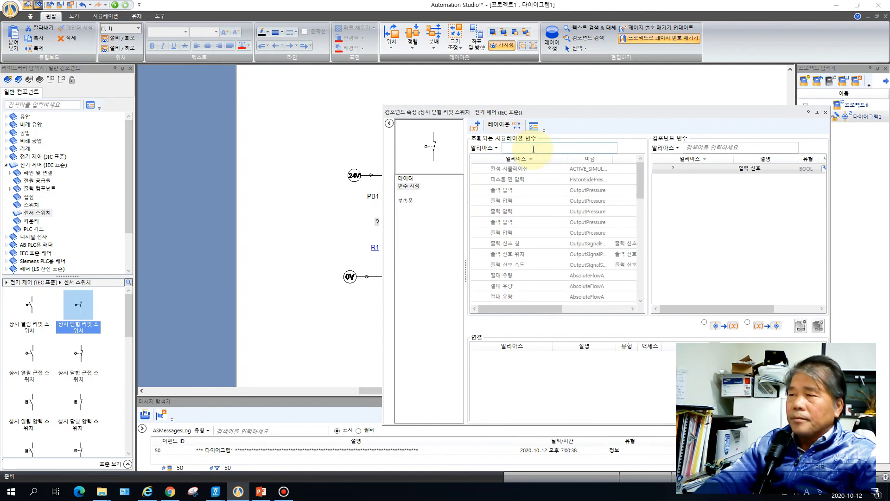
pyautogui.write('LS1')
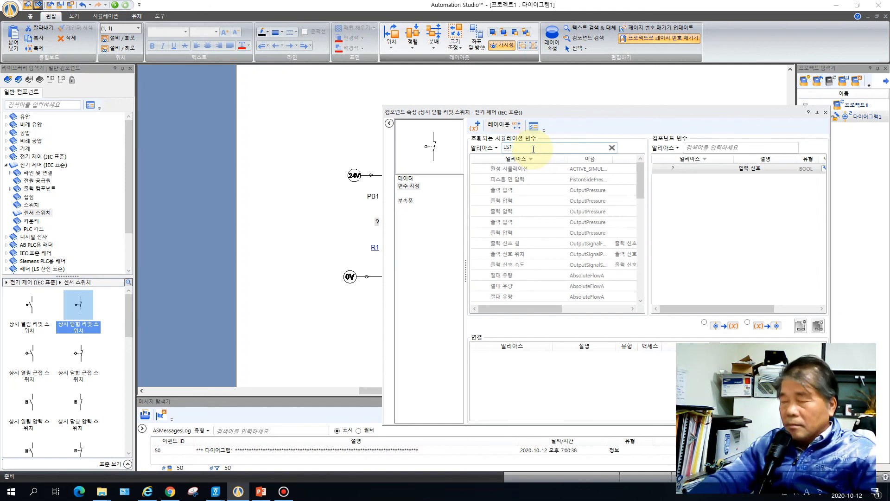
pyautogui.doubleClick(510, 169)
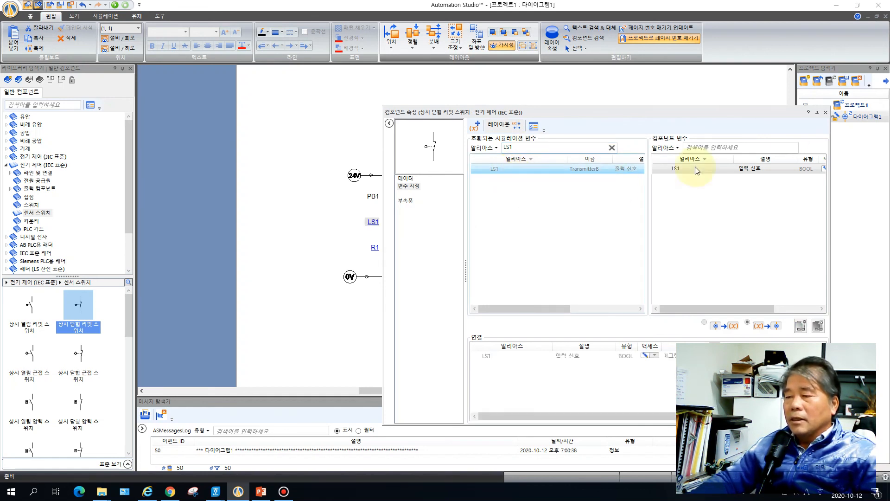
pyautogui.click(824, 112)
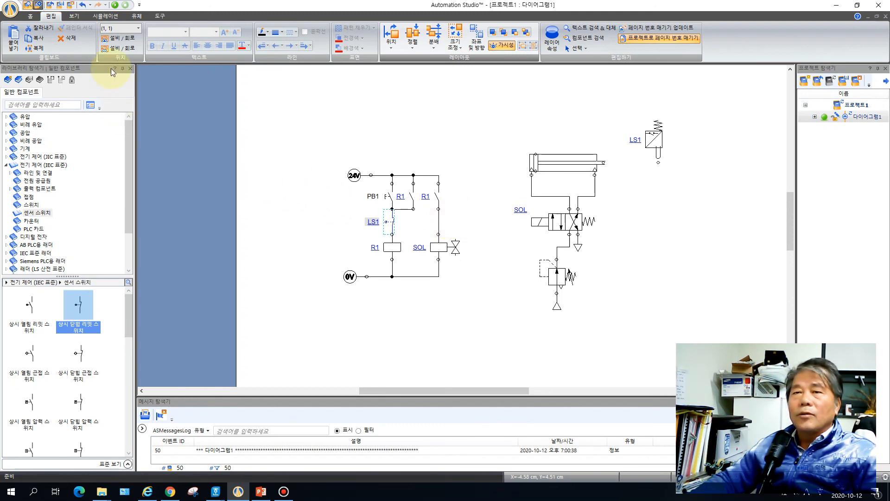
# - Run the normal simulation and actuate PB1 repeatedly to test the cylinder's automatic retraction through LS1
pyautogui.click(105, 16)
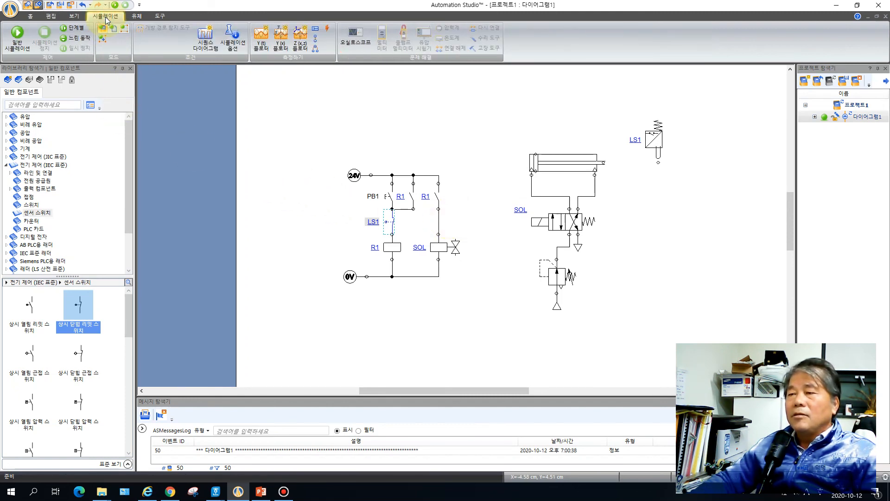
pyautogui.click(18, 36)
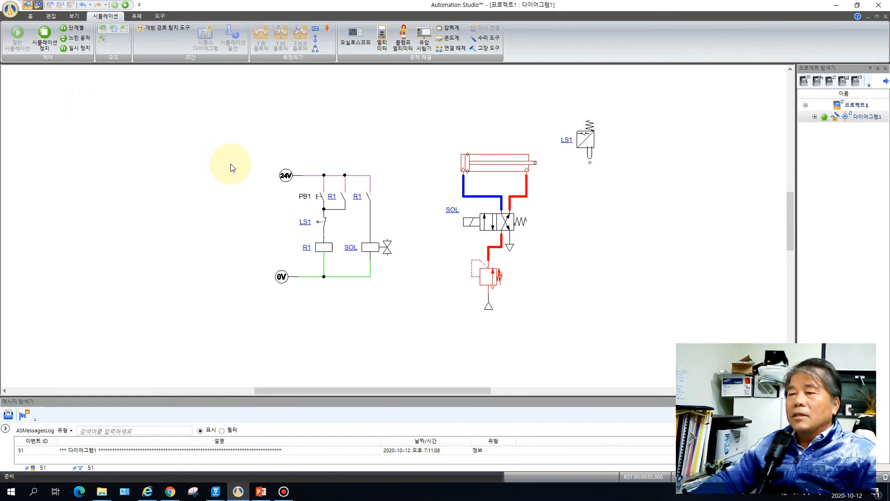
pyautogui.click(321, 198)
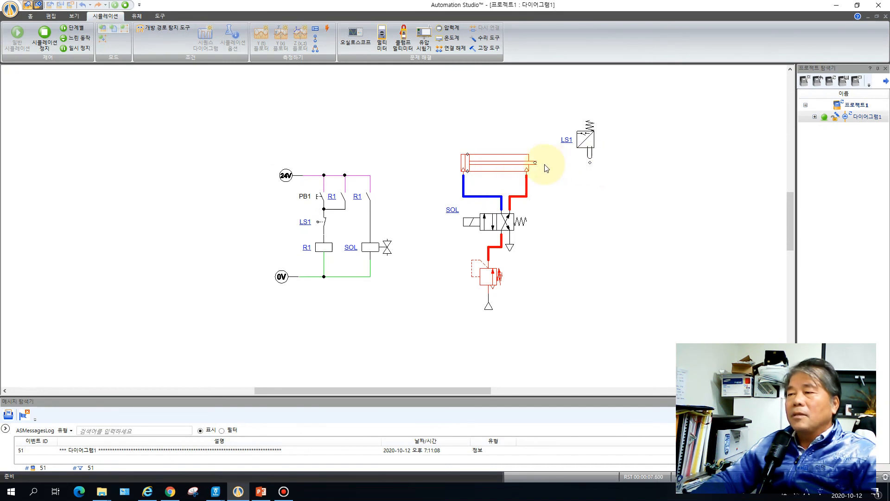
pyautogui.click(321, 198)
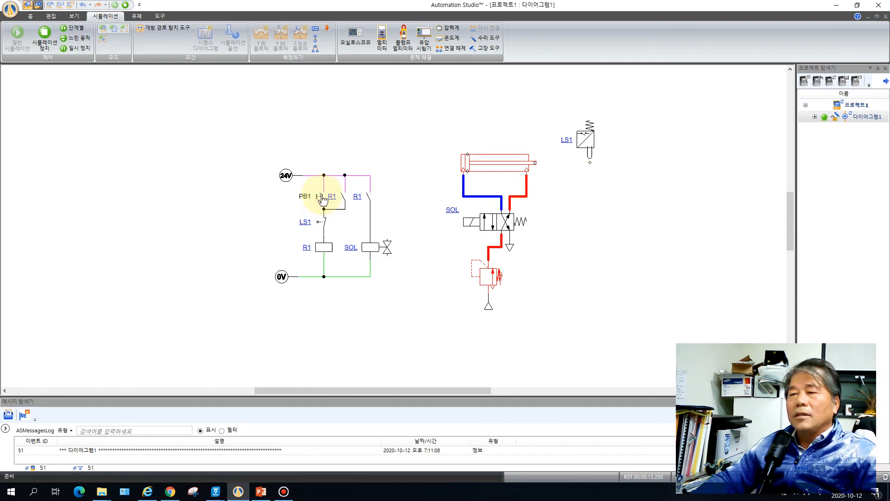
pyautogui.click(322, 197)
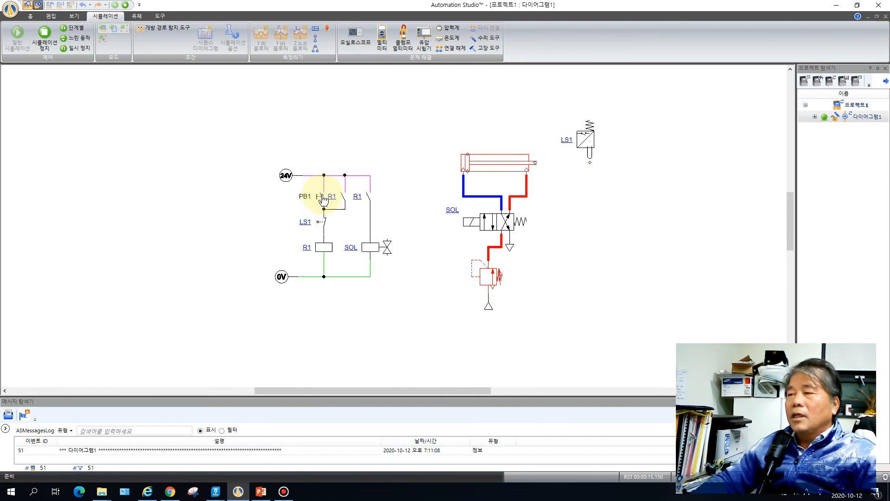